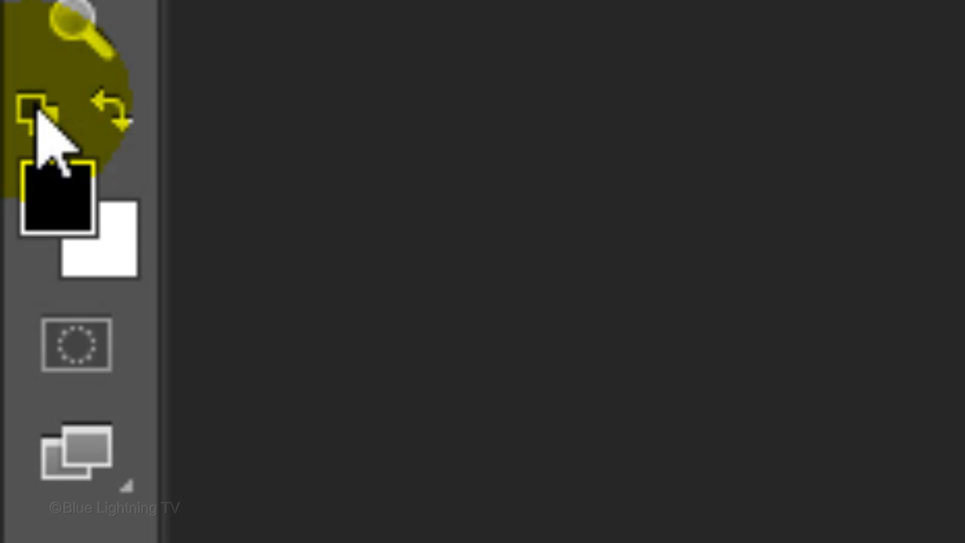
- Swap the colour swatches so white is foreground and black is background
left_click(116, 109)
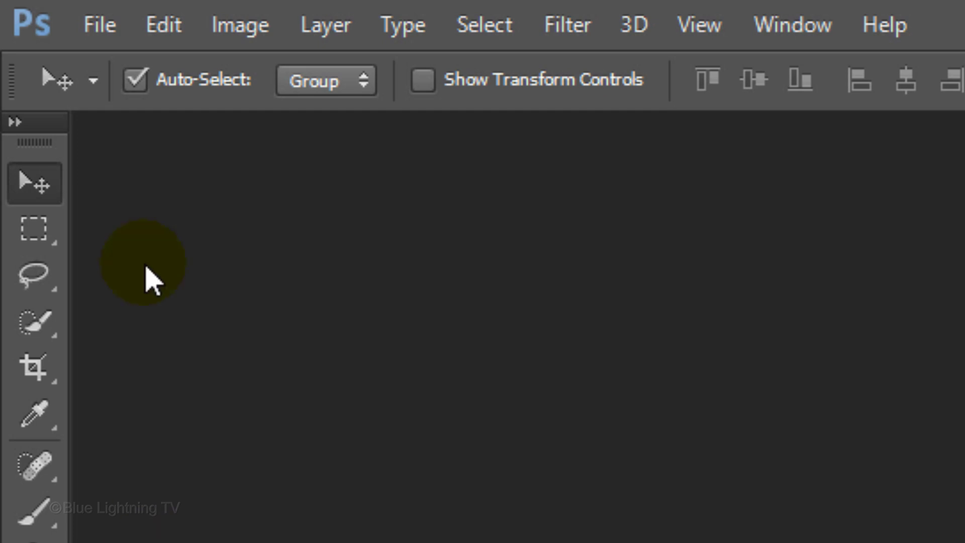
- Start a new document named Hero Emblem sized 1550 × 870 px
left_click(98, 26)
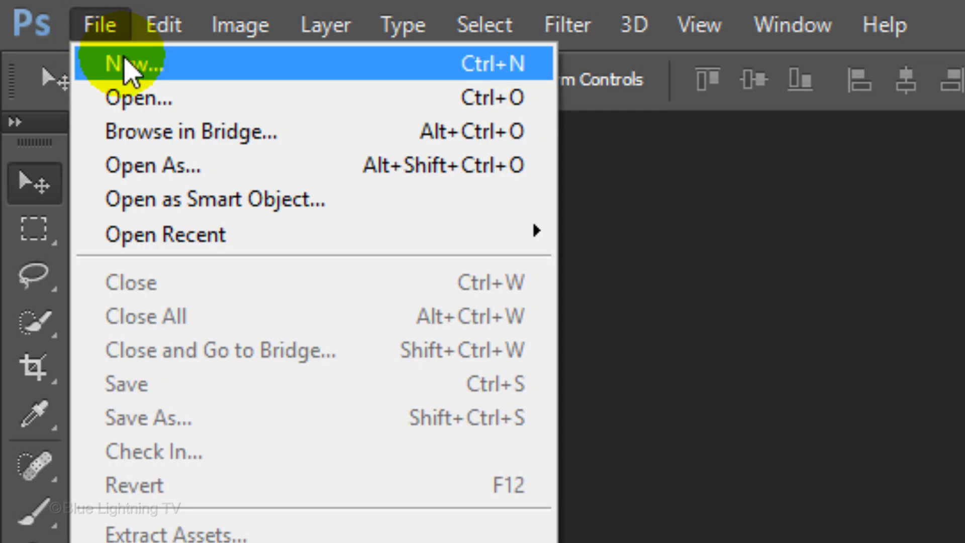
left_click(123, 62)
type("Hero Emblem")
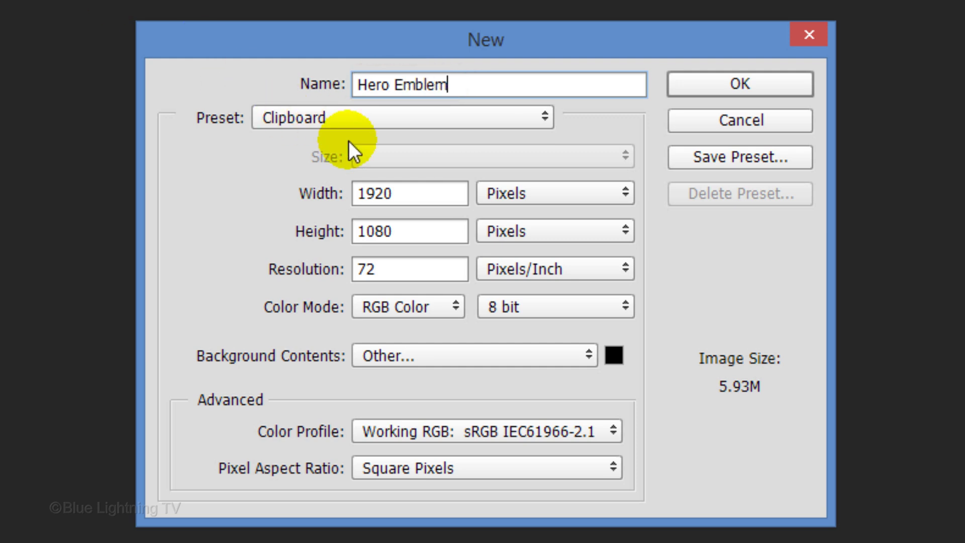
double_click(407, 194)
type("1550")
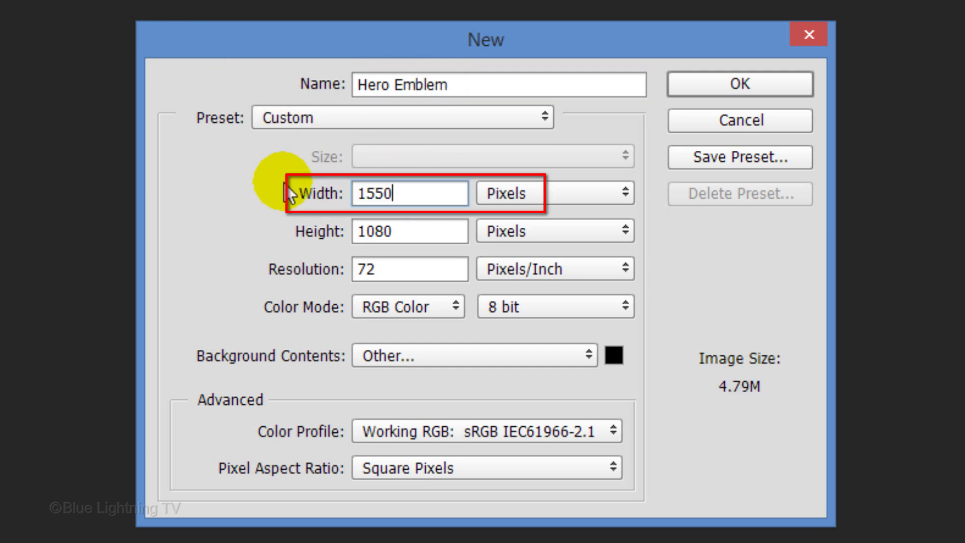
double_click(423, 233)
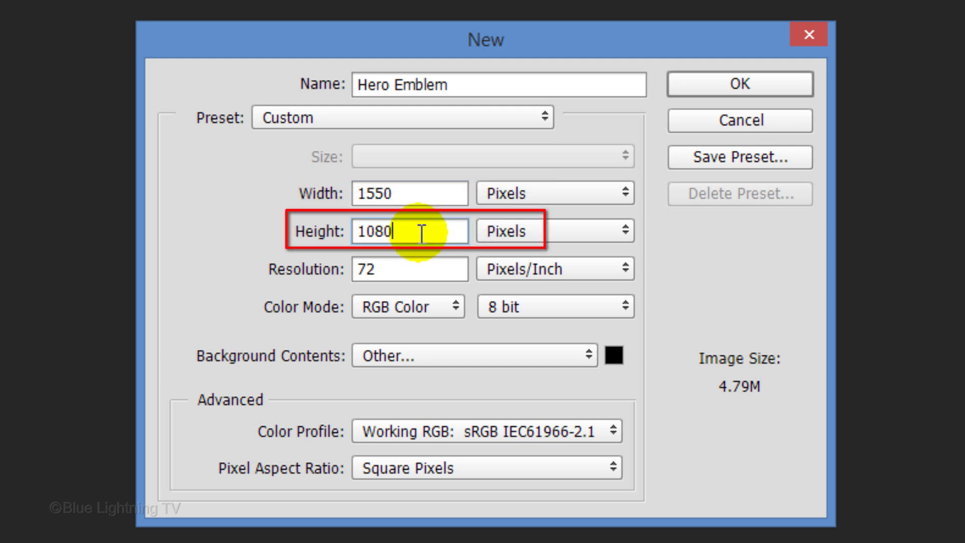
type("870")
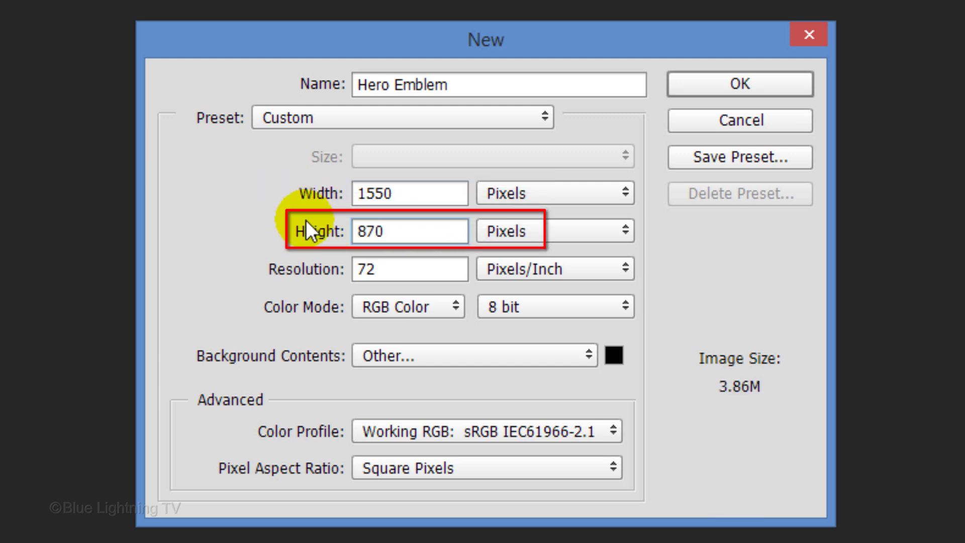
- Set the resolution to 150 ppi with Background Color contents and create the document
left_click(390, 262)
key("BackSpace")
key("BackSpace")
type("150")
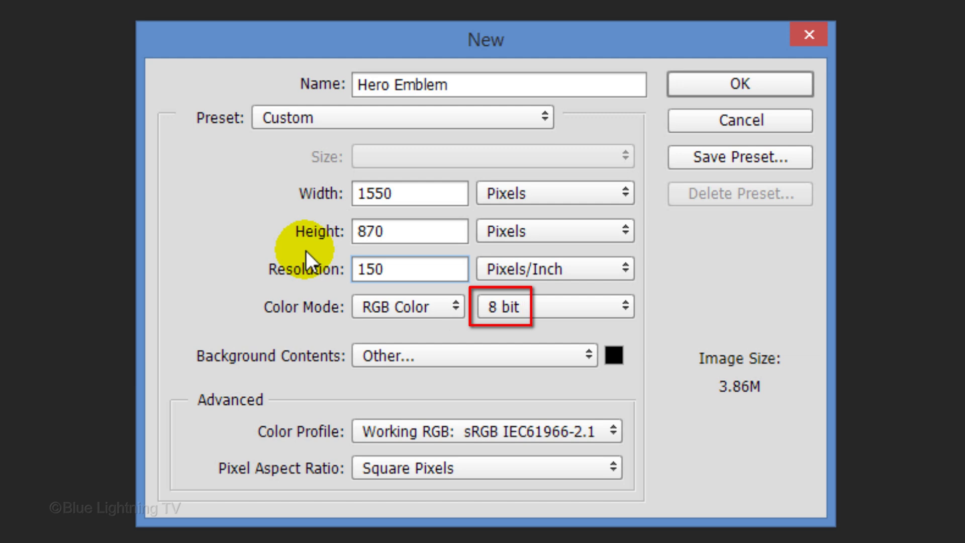
left_click(586, 354)
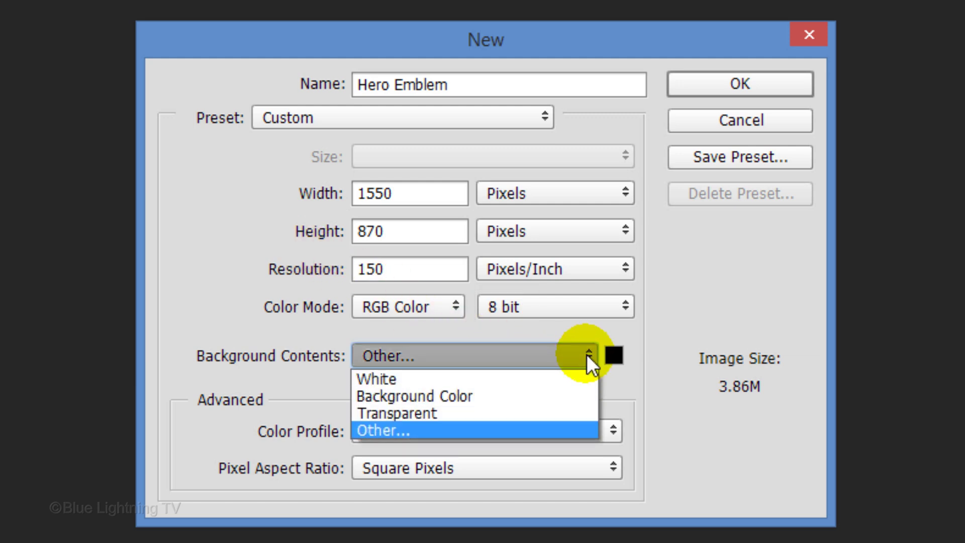
left_click(557, 398)
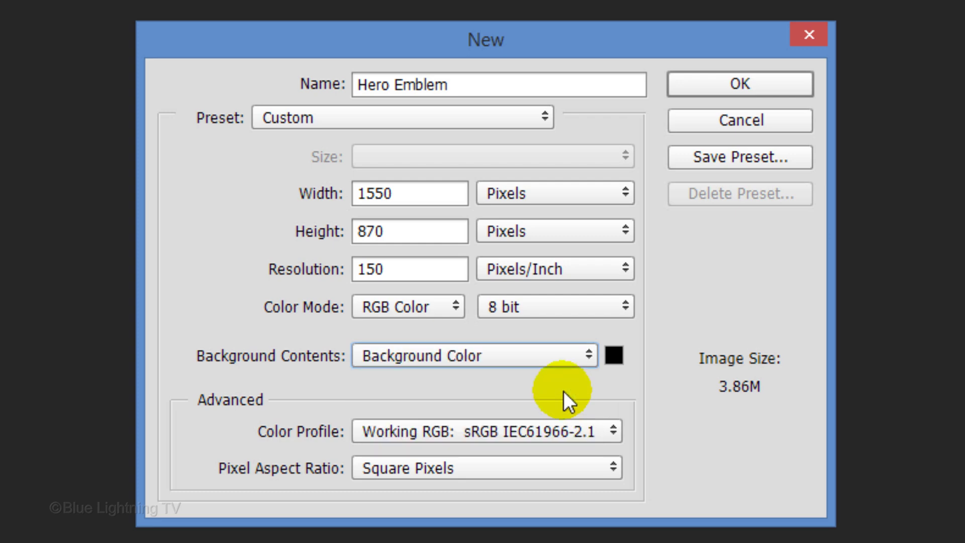
left_click(736, 83)
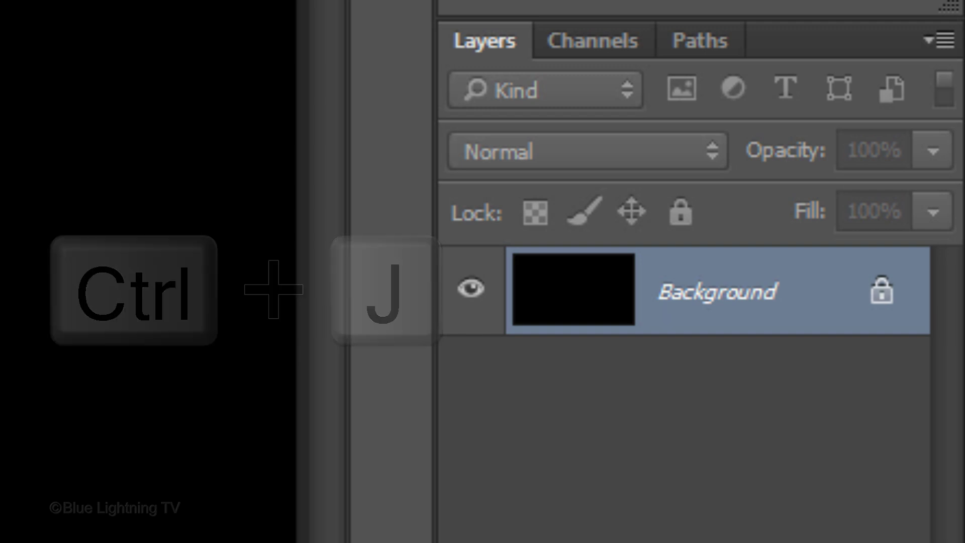
- Duplicate the Background layer into Layer 1 with Ctrl+J
key("ctrl+j")
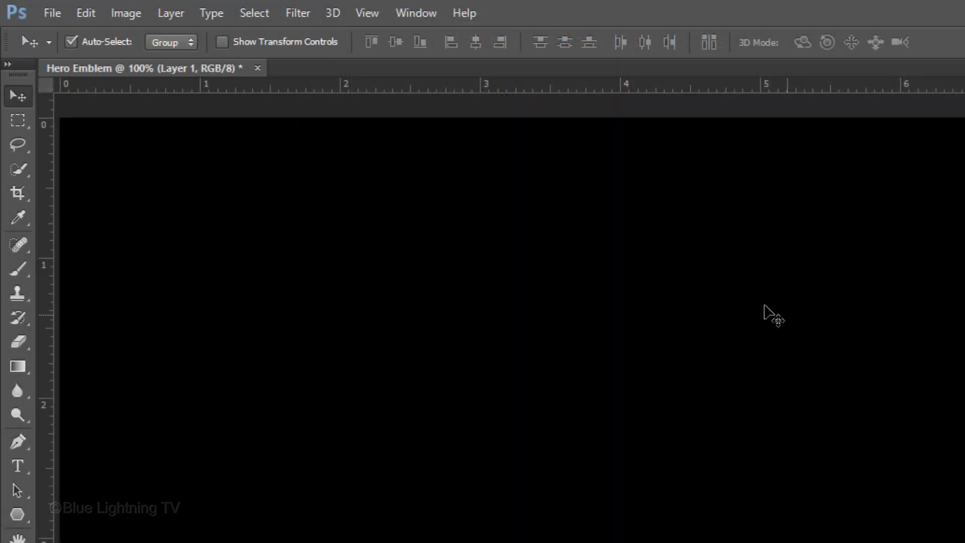
left_click(369, 13)
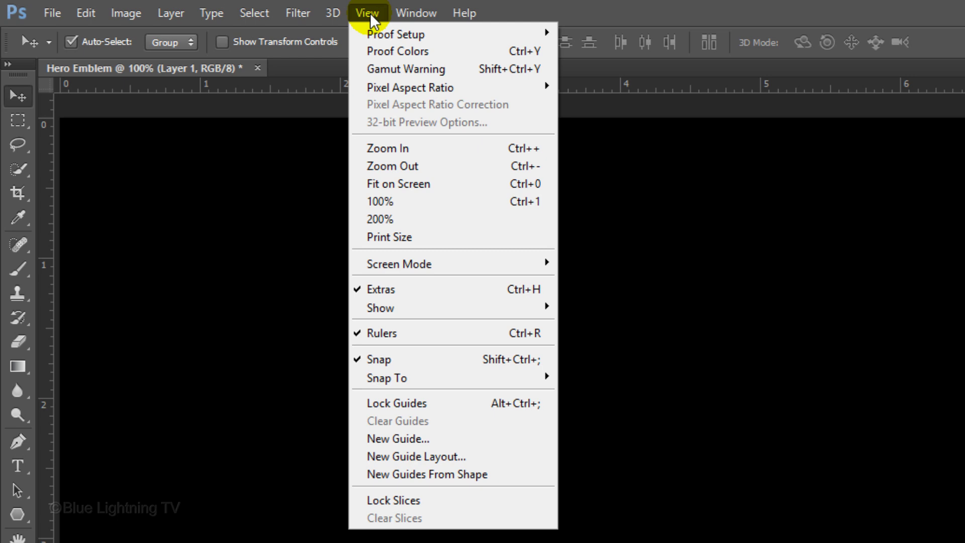
left_click(372, 19)
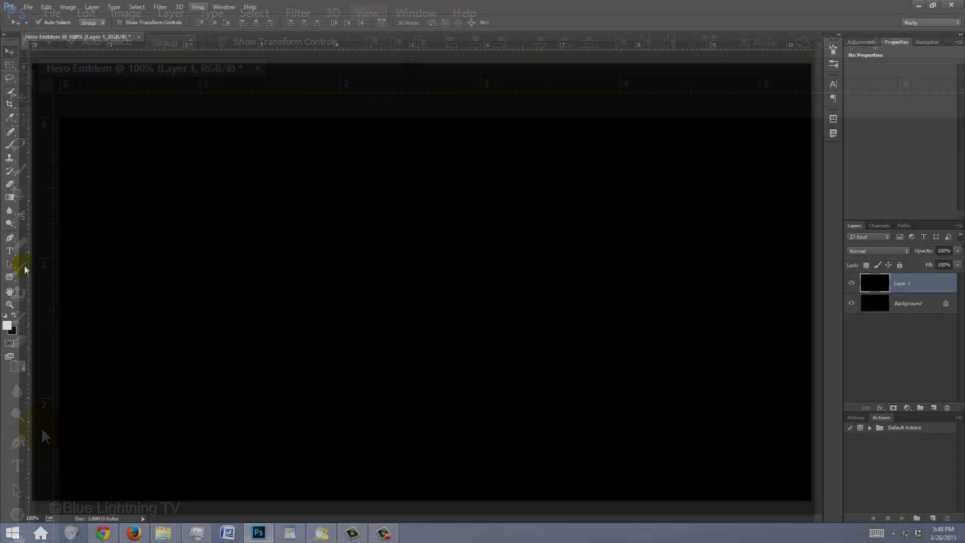
- Place a vertical guide at the canvas centre and begin pulling a horizontal guide
left_click_drag(42, 430, 692, 493)
left_click_drag(372, 265, 423, 263)
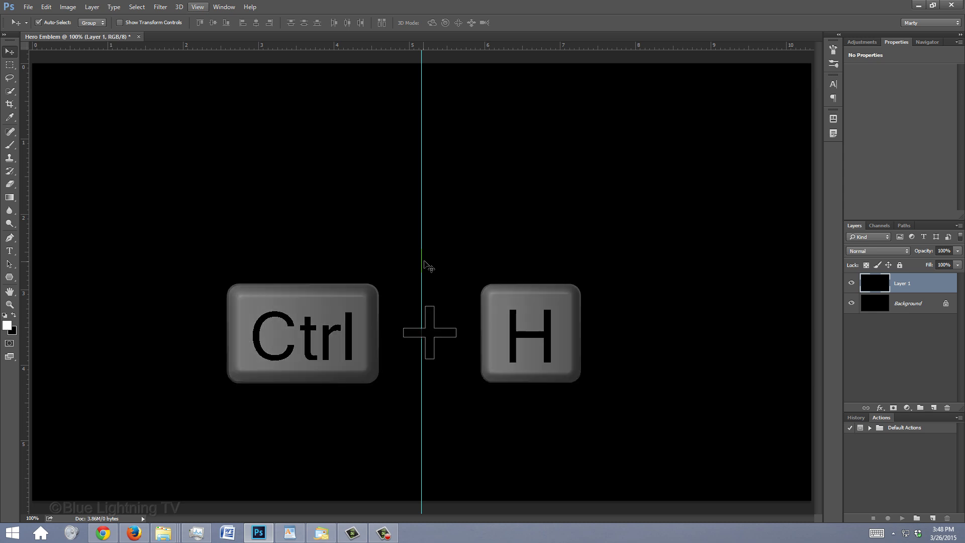
left_click(394, 46)
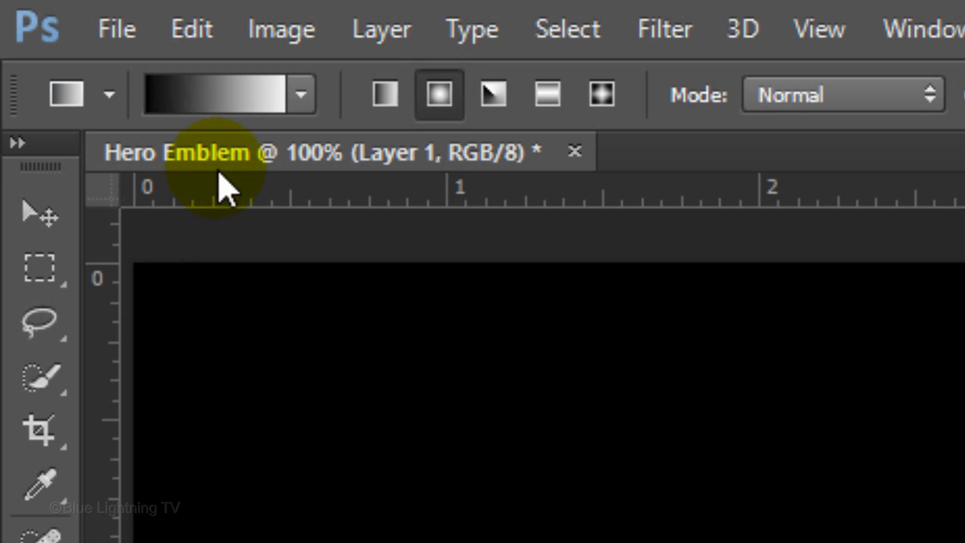
- Fill Layer 1 with a radial gradient from 50% brightness grey at the guide intersection to black
left_click(229, 103)
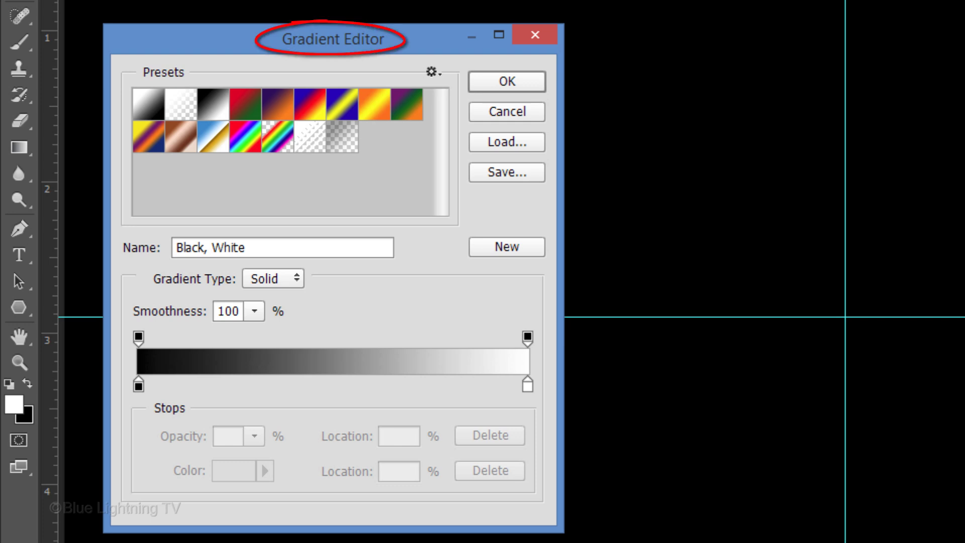
left_click(148, 110)
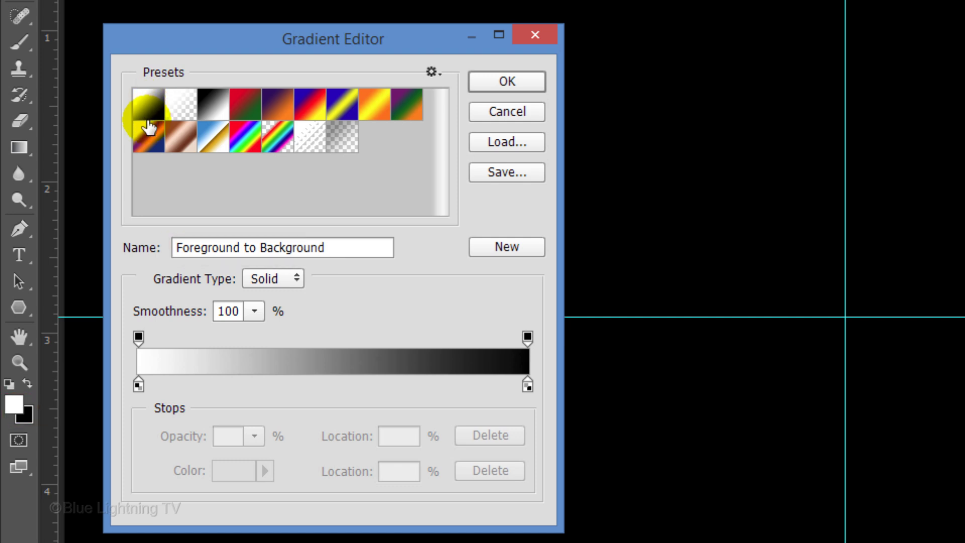
left_click(138, 385)
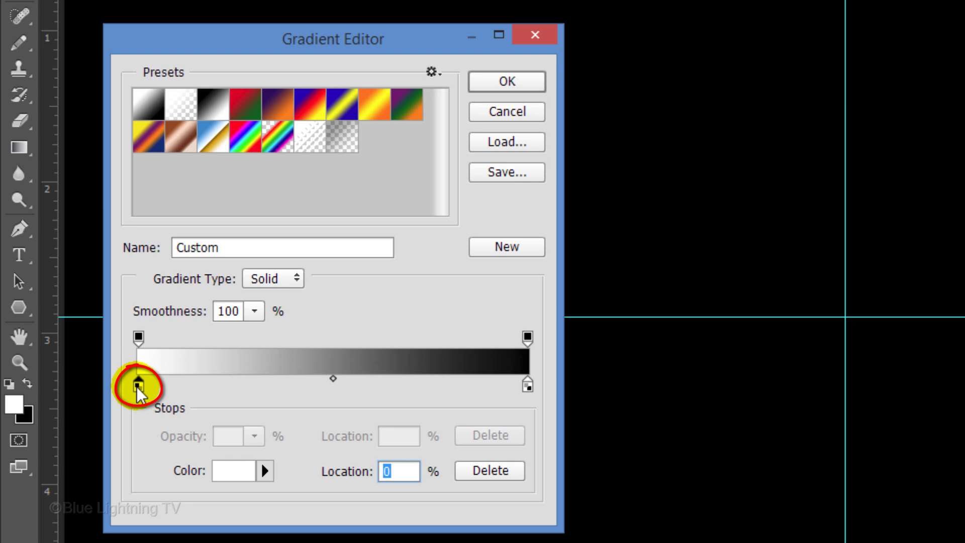
left_click(232, 474)
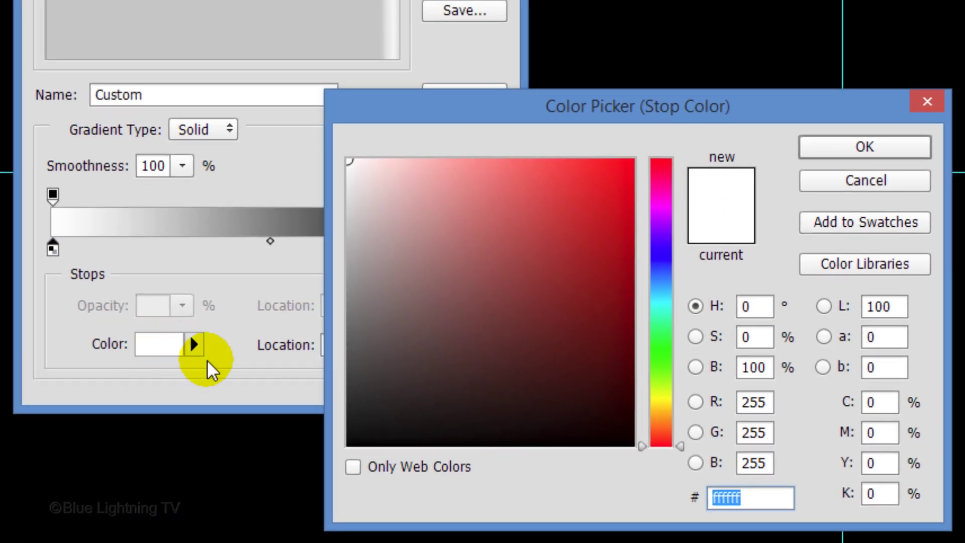
left_click(763, 367)
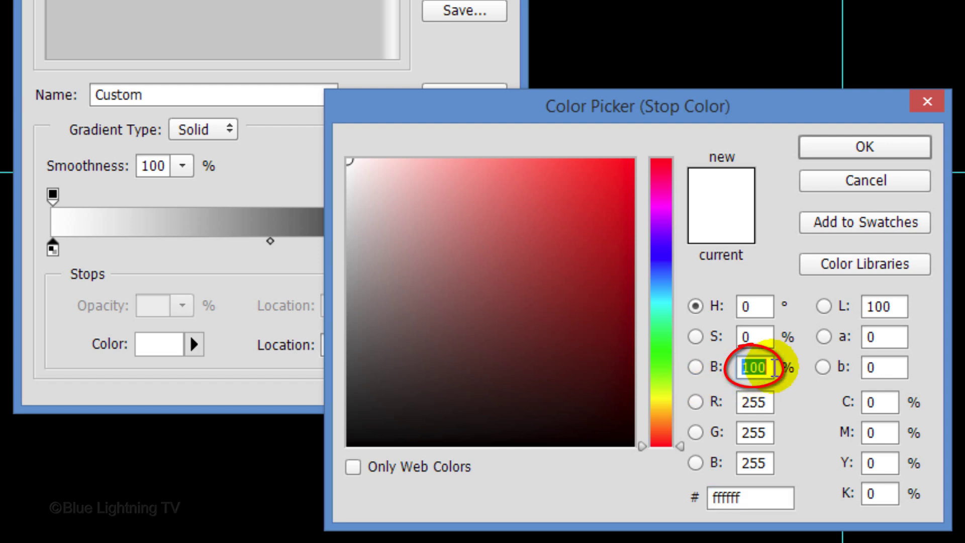
type("50")
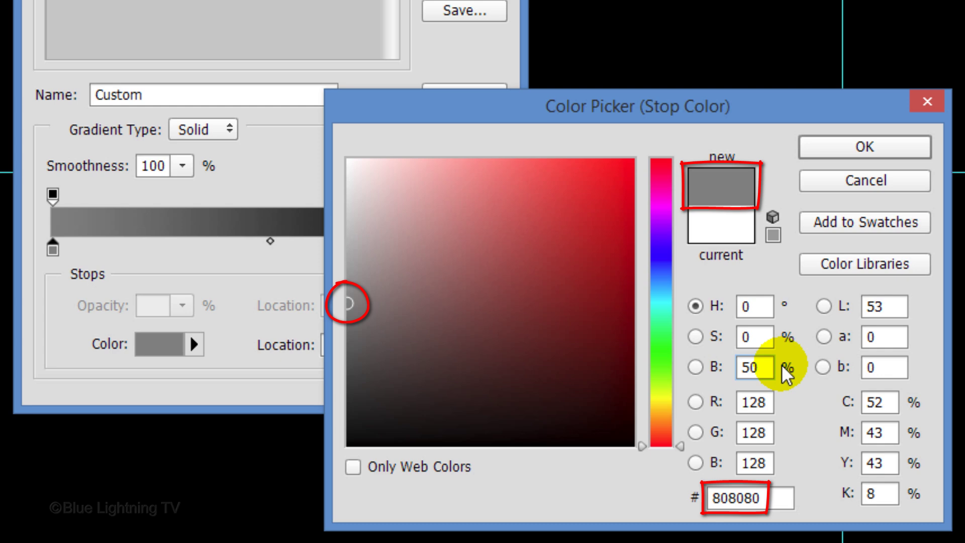
left_click(876, 148)
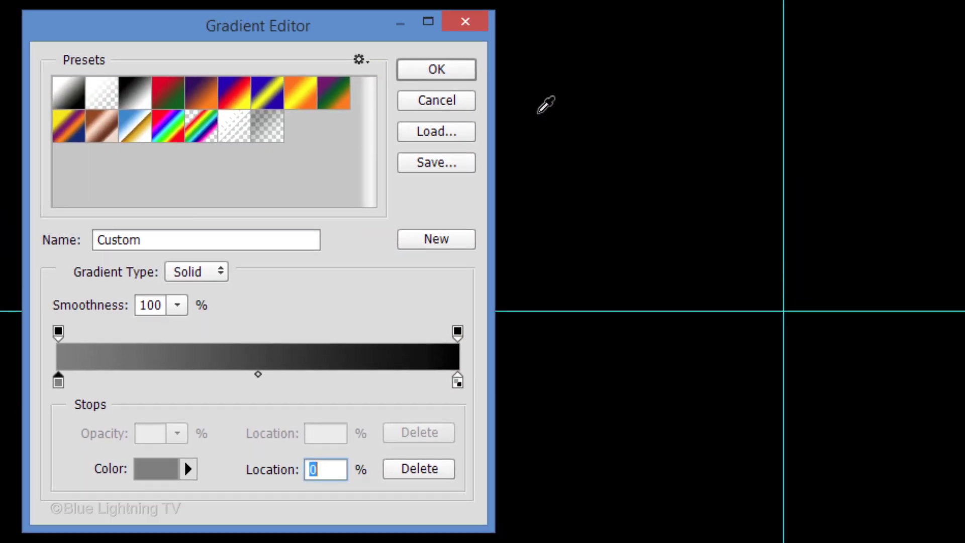
left_click(441, 72)
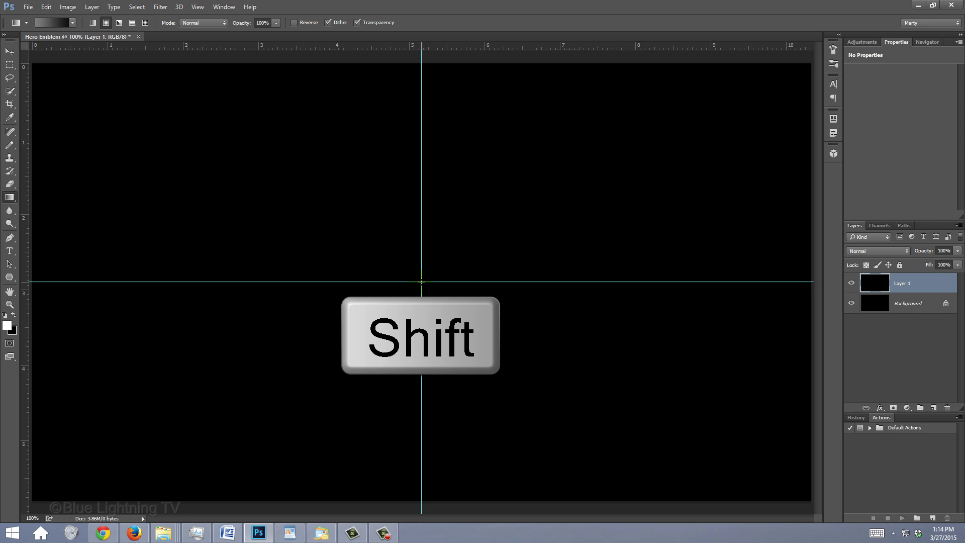
left_click_drag(421, 282, 813, 280)
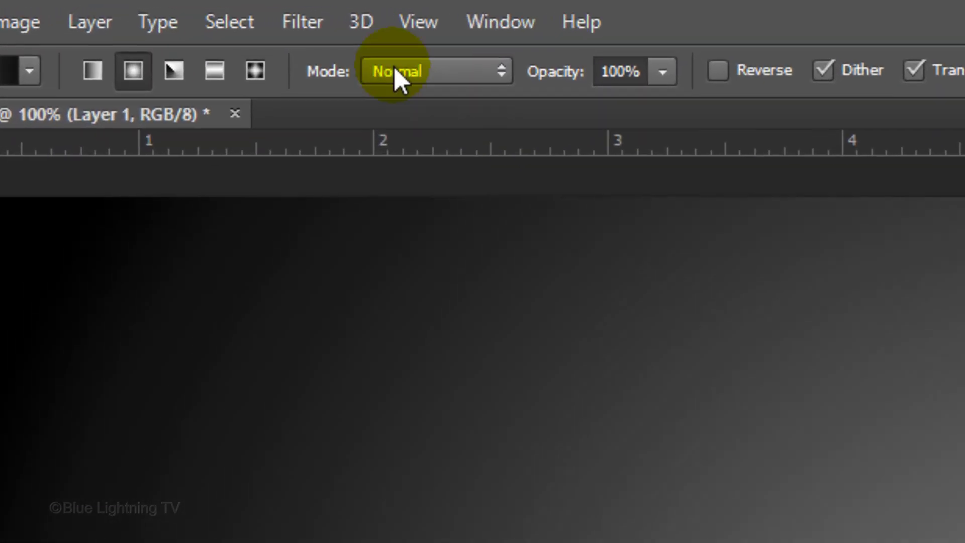
- Apply the Filter Gallery Glass filter: Distortion 20, Smoothness 1, Tiny Lens texture, 50% scaling
left_click(160, 7)
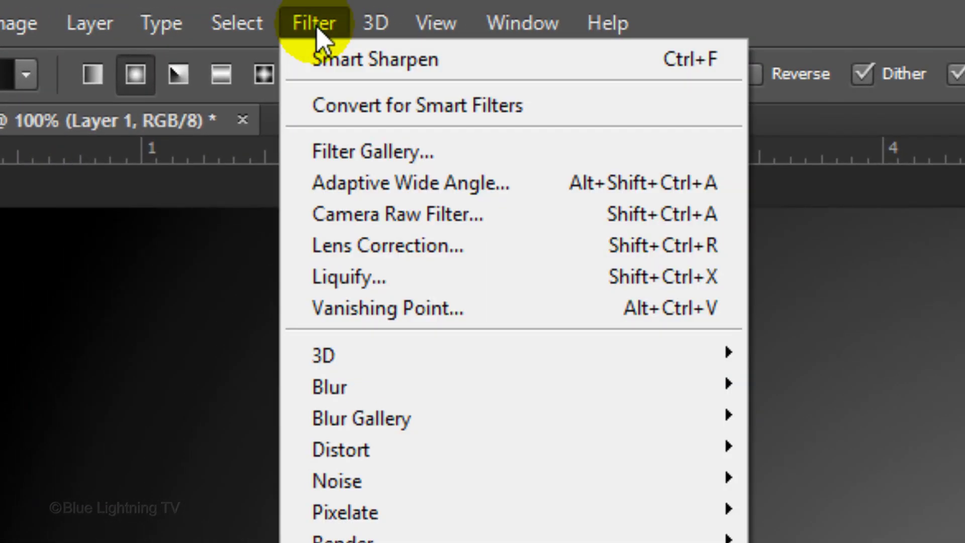
left_click(352, 154)
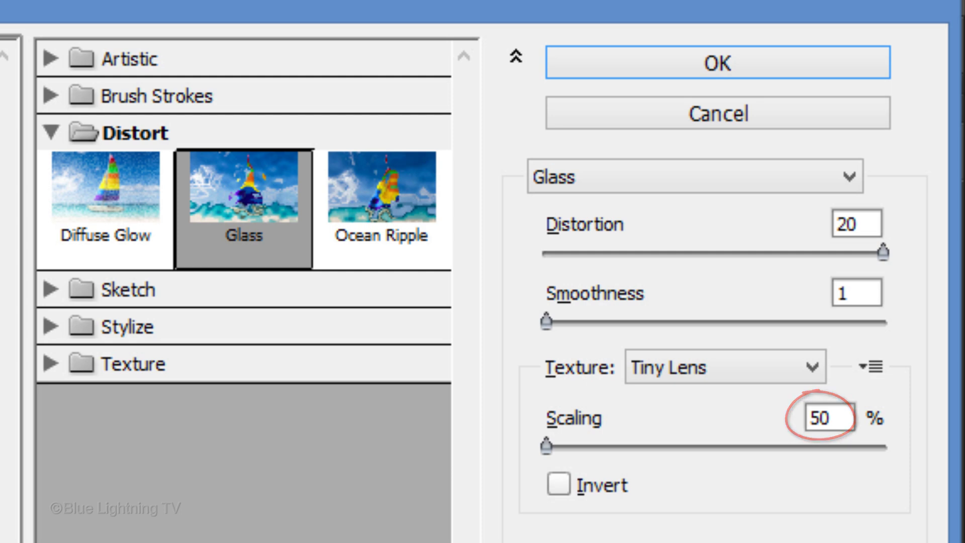
left_click(691, 61)
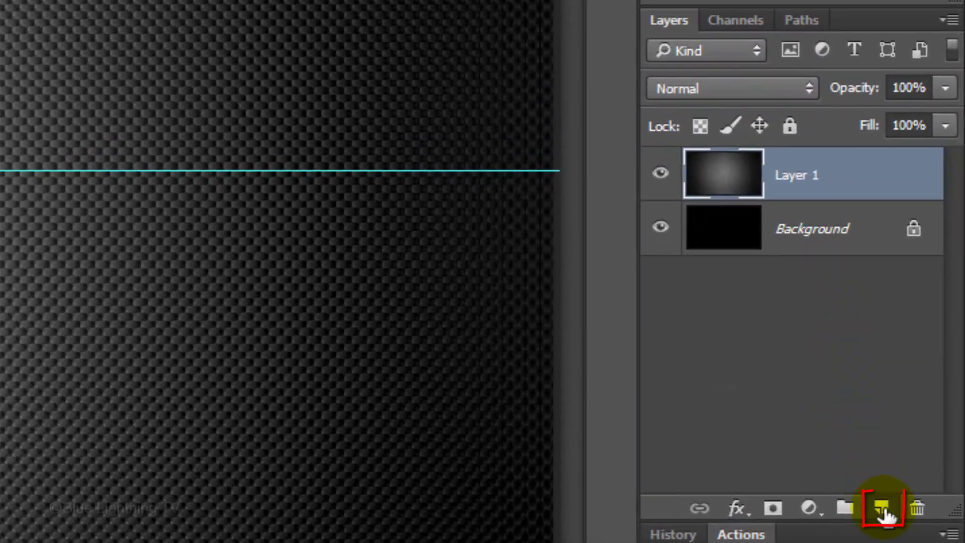
- Add an empty Layer 2 and set the Pen Tool to draw paths
left_click(880, 508)
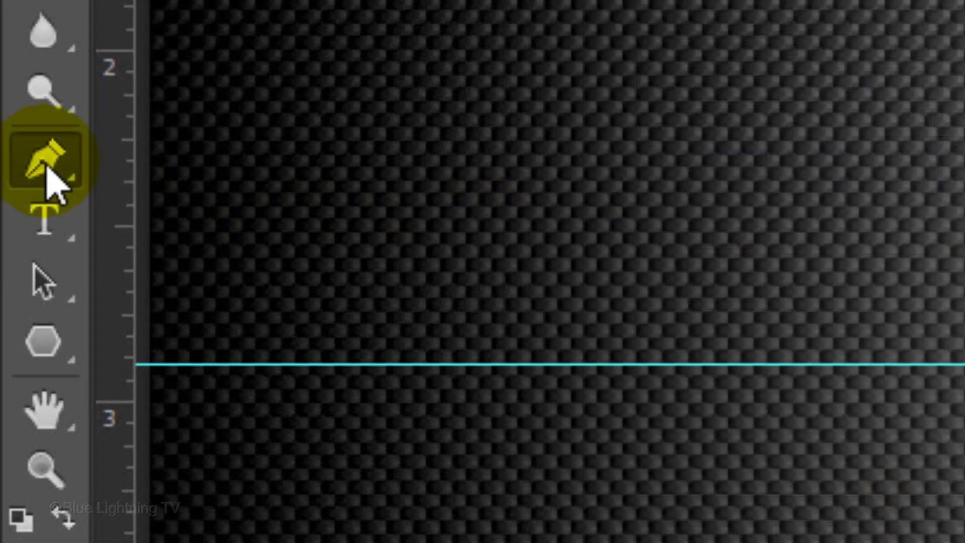
left_click(48, 168)
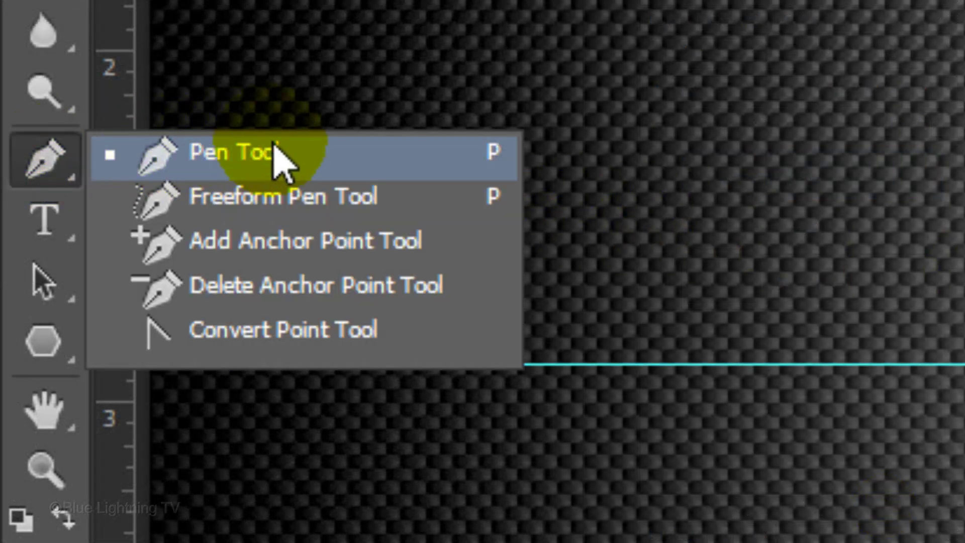
left_click(279, 160)
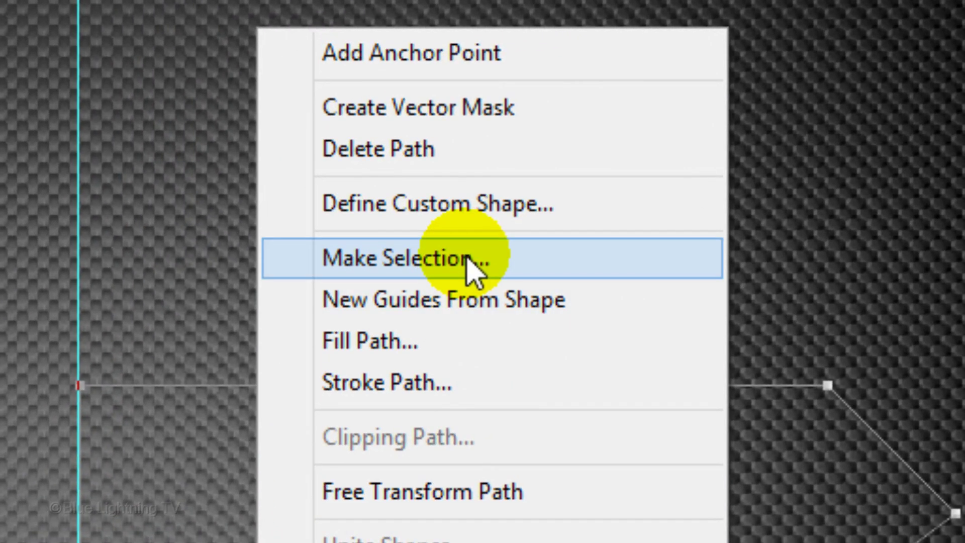
- Turn the Pen path into a selection with 0 feather radius
left_click(473, 266)
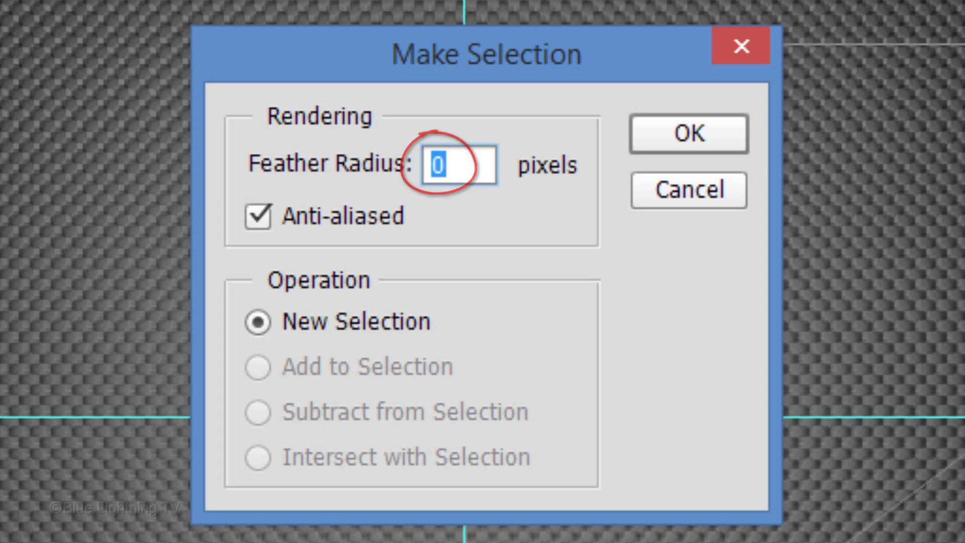
left_click(703, 133)
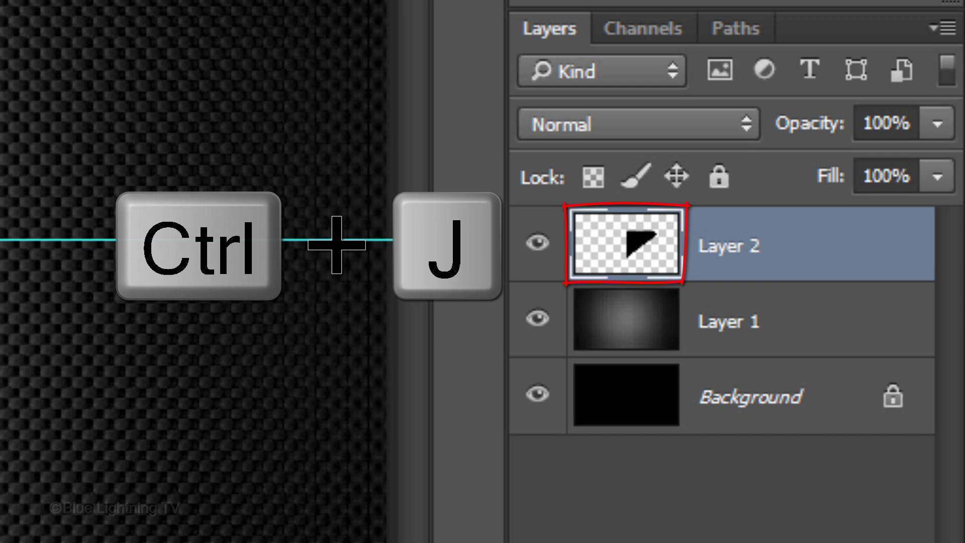
- Duplicate the black half-shield layer and flip the copy horizontally
key("ctrl+j")
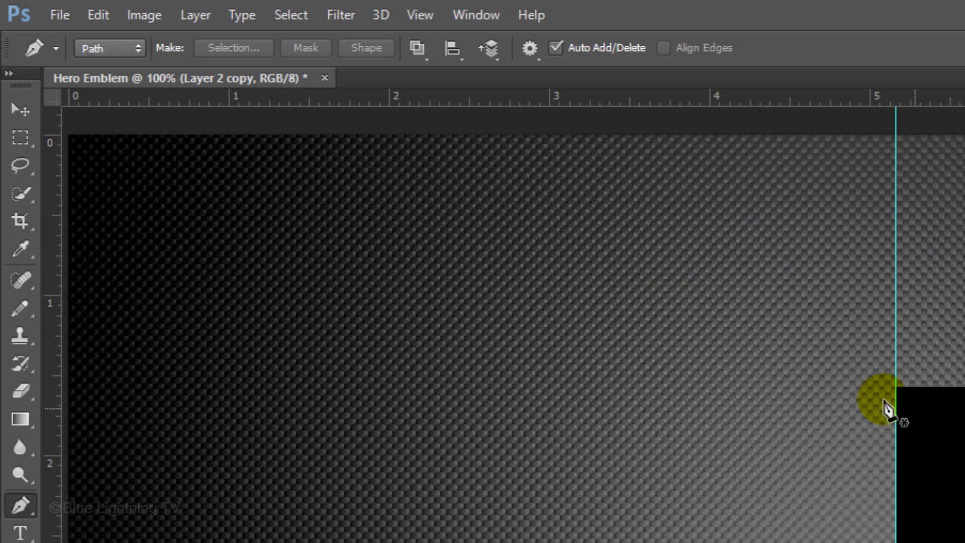
left_click(96, 16)
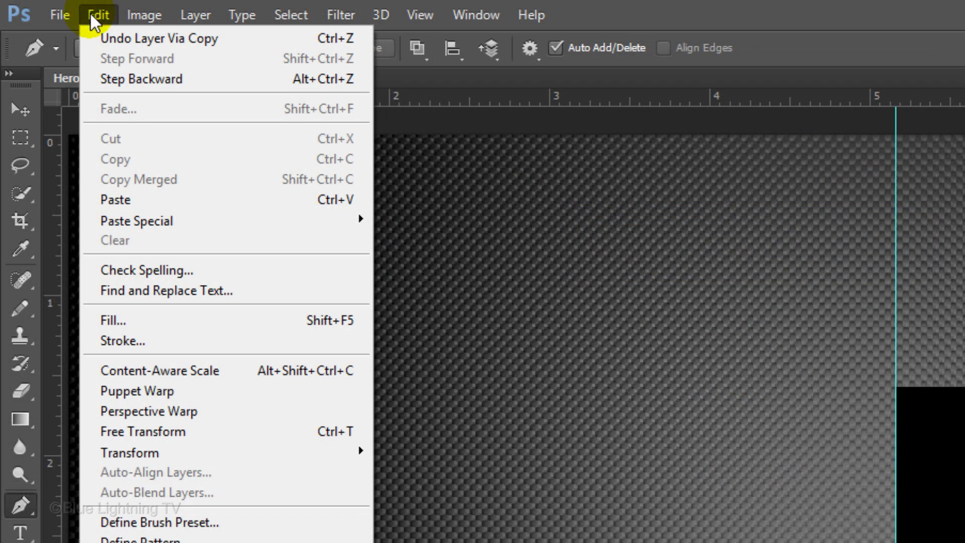
mouse_move(166, 454)
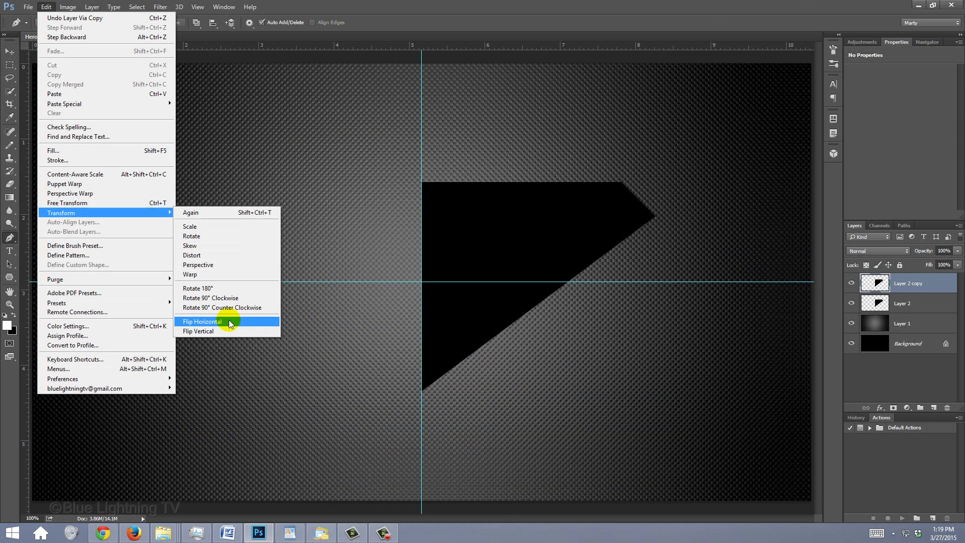
left_click(502, 421)
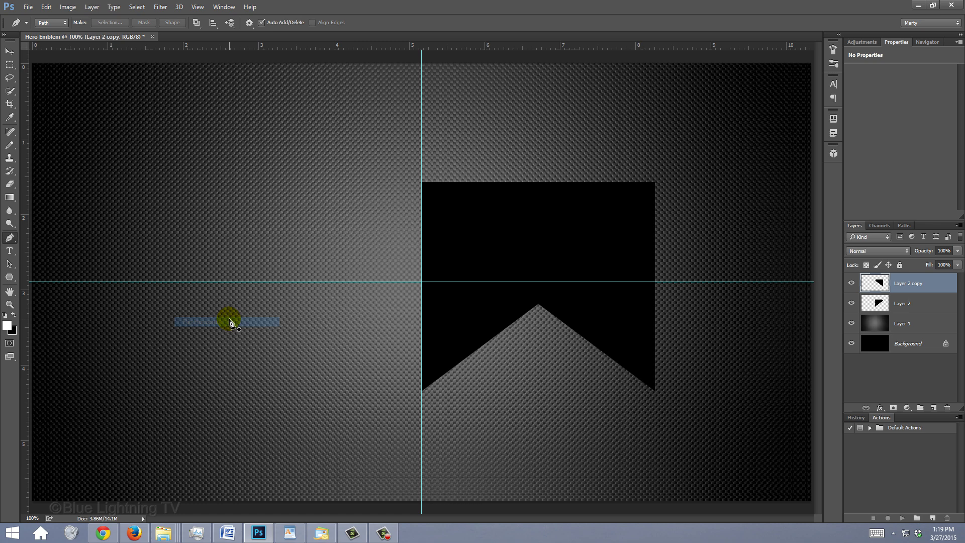
- Shift-drag the mirrored half left to meet the original, merge down, and hide guides
key("v")
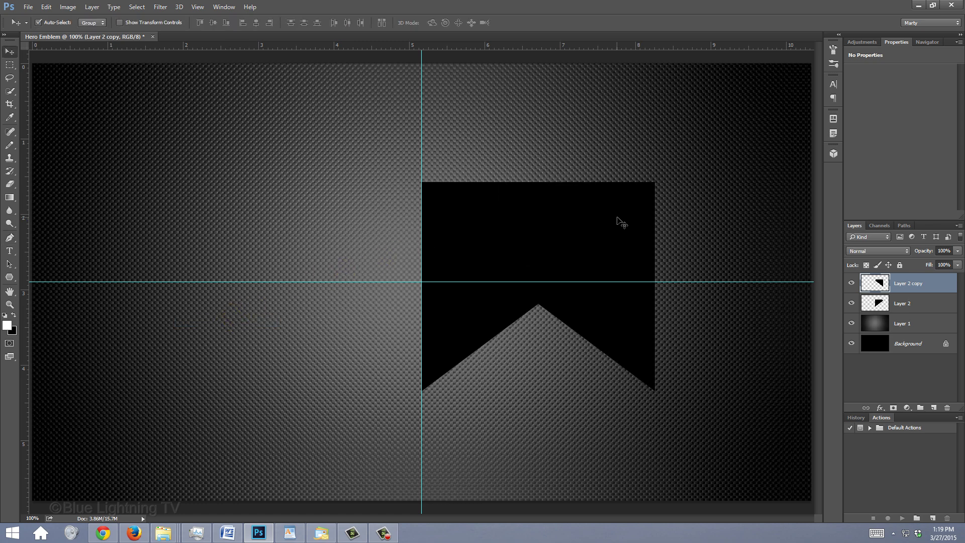
key("shift")
left_click_drag(617, 219, 391, 228)
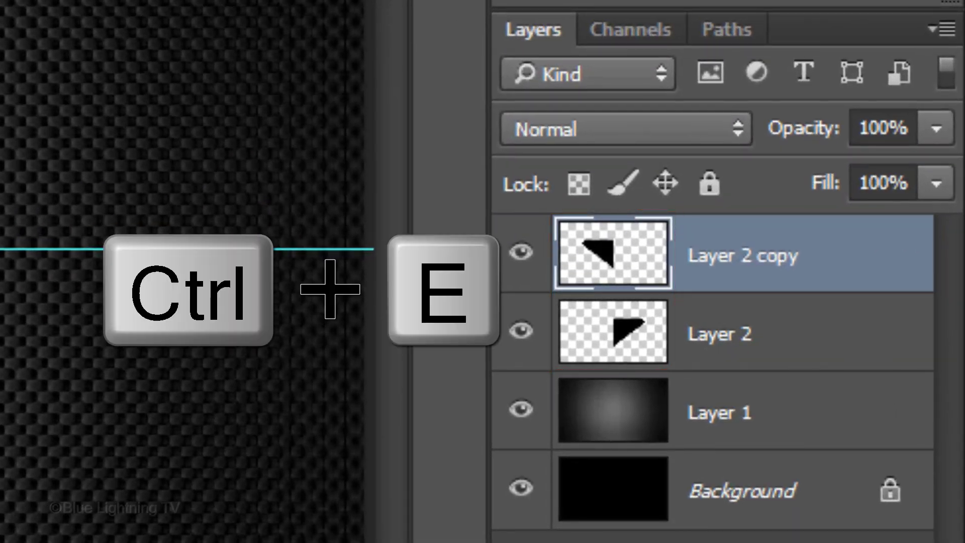
key("ctrl+e")
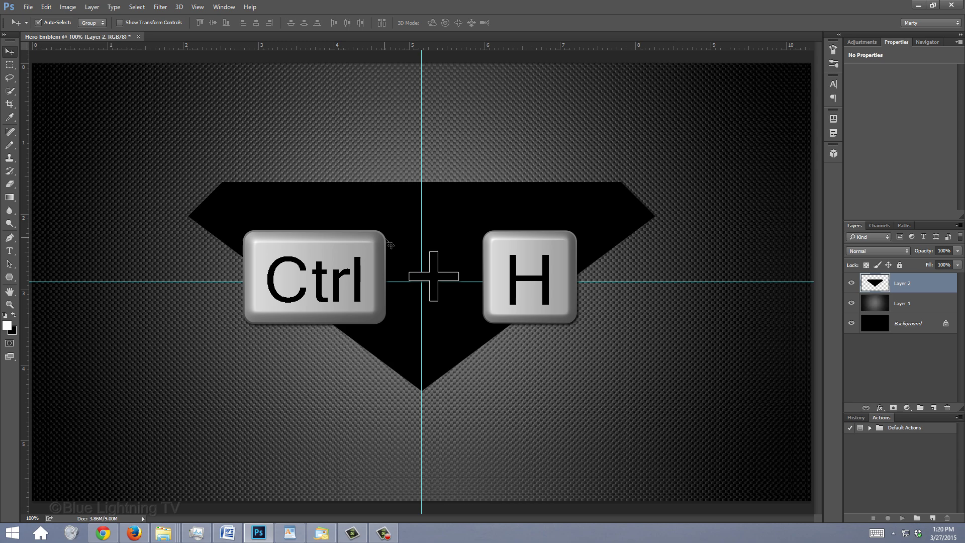
key("ctrl+h")
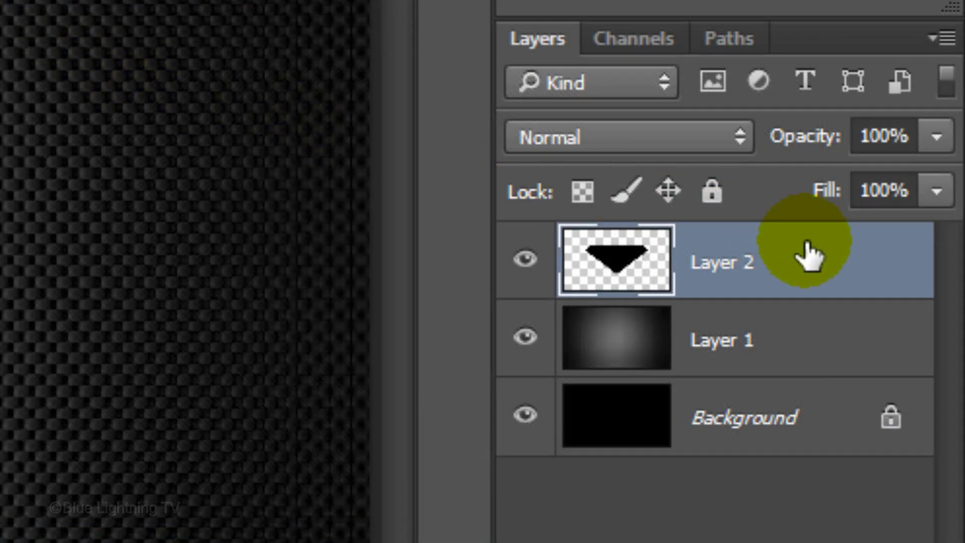
- Add an Inner Glow to Layer 2: Normal, 100% opacity, Precise, 100% choke, size 45
double_click(932, 283)
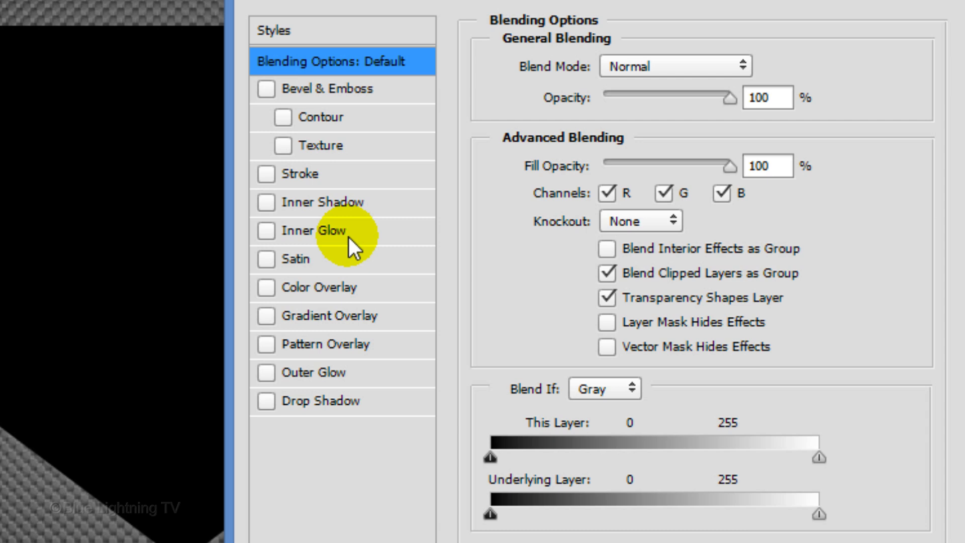
left_click(346, 237)
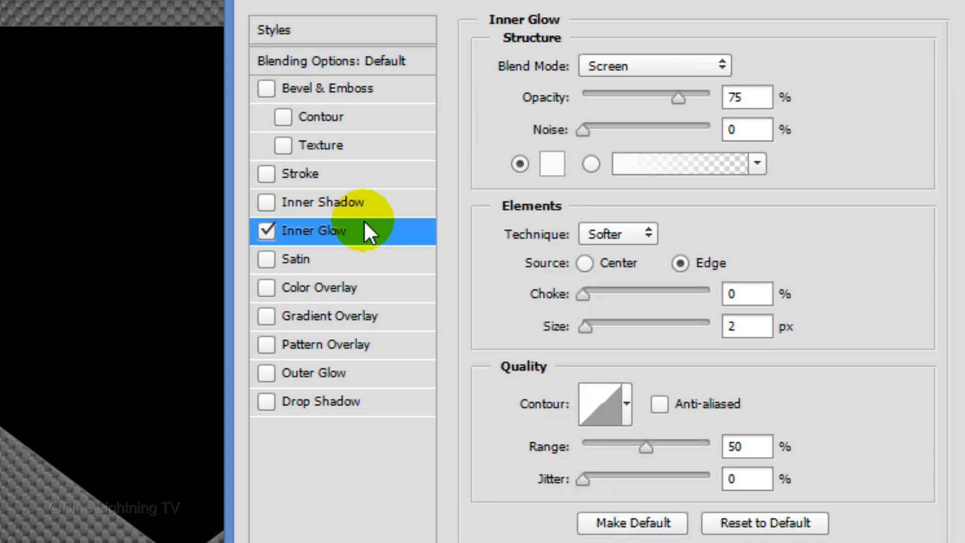
left_click(628, 67)
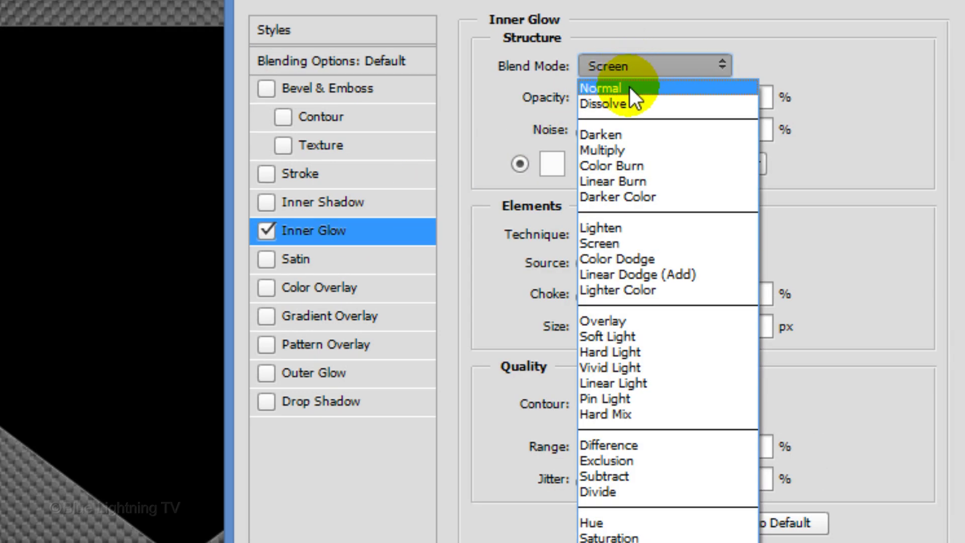
left_click(629, 87)
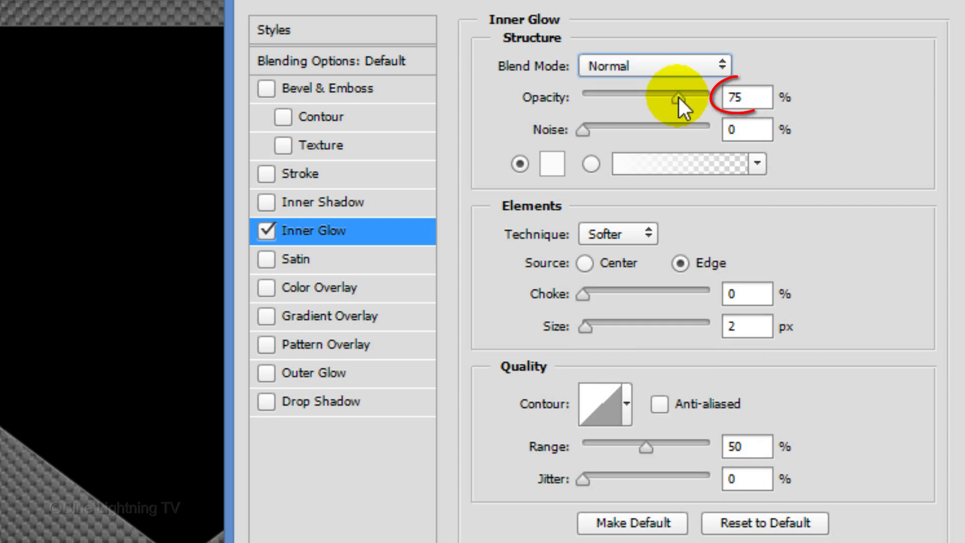
left_click_drag(678, 98, 812, 98)
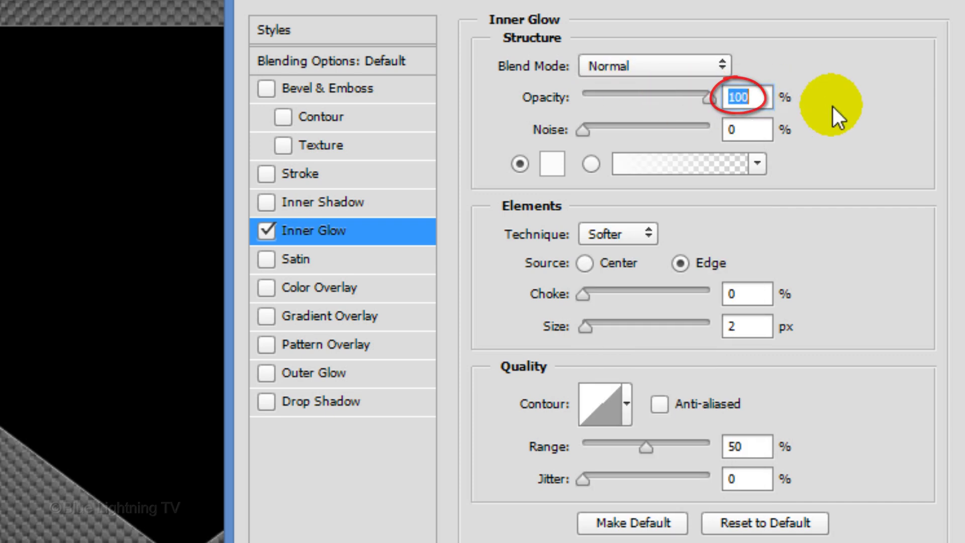
left_click(616, 233)
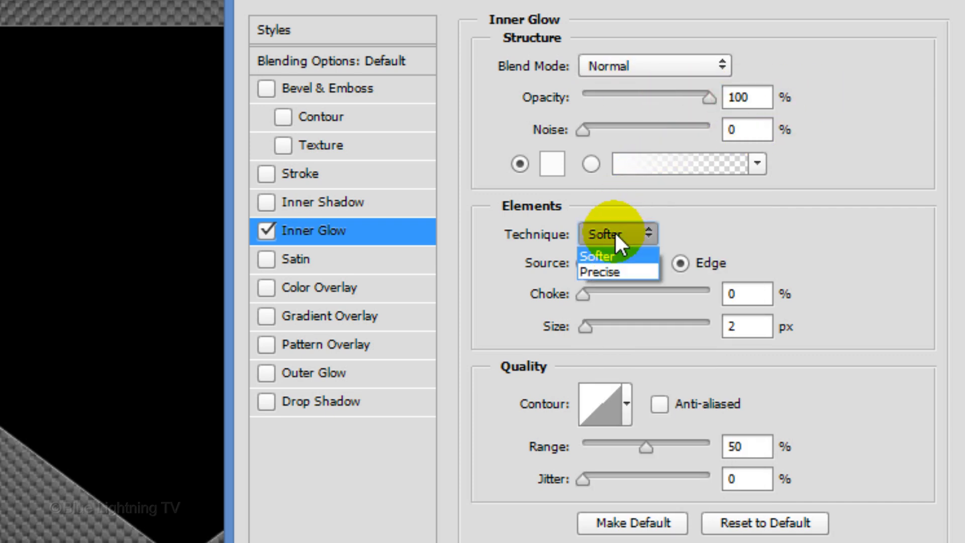
left_click(609, 272)
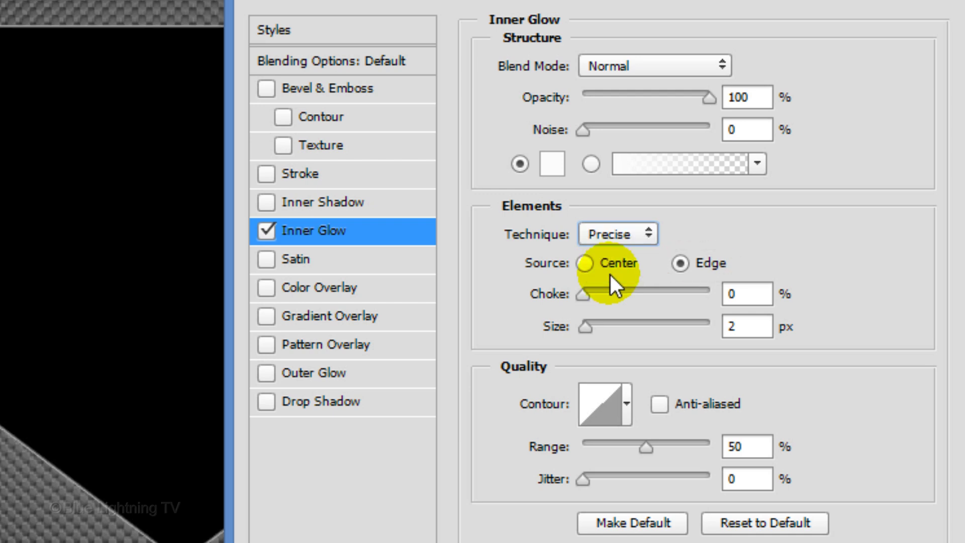
left_click_drag(581, 295, 809, 306)
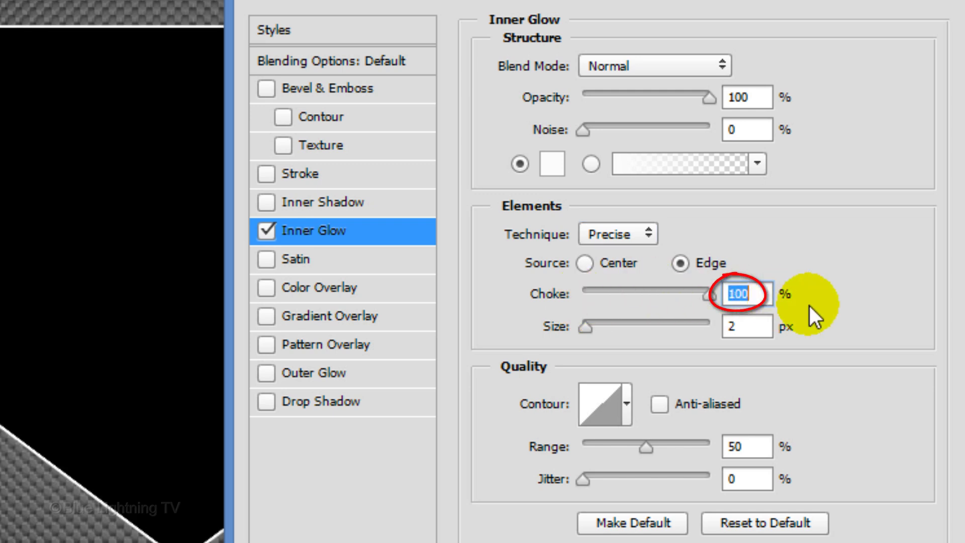
left_click(752, 326)
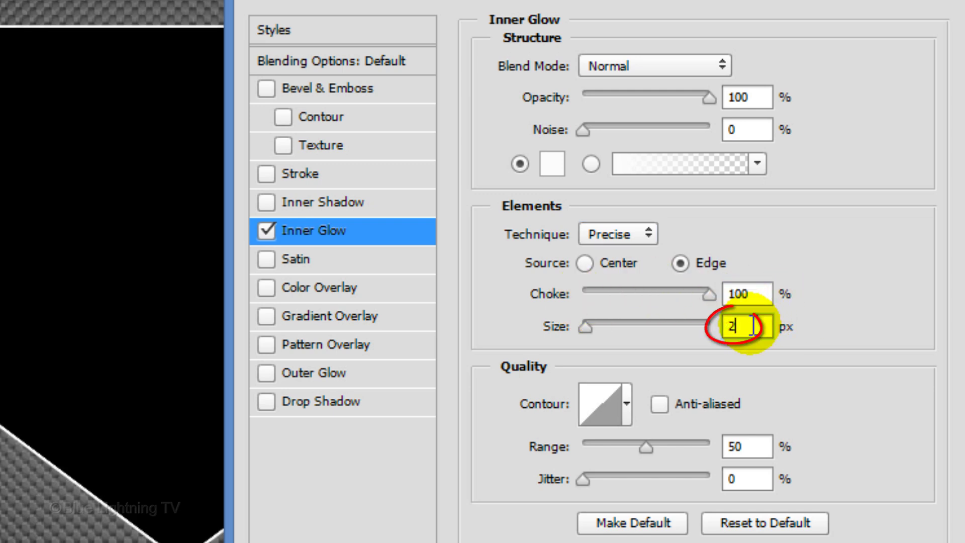
type("45")
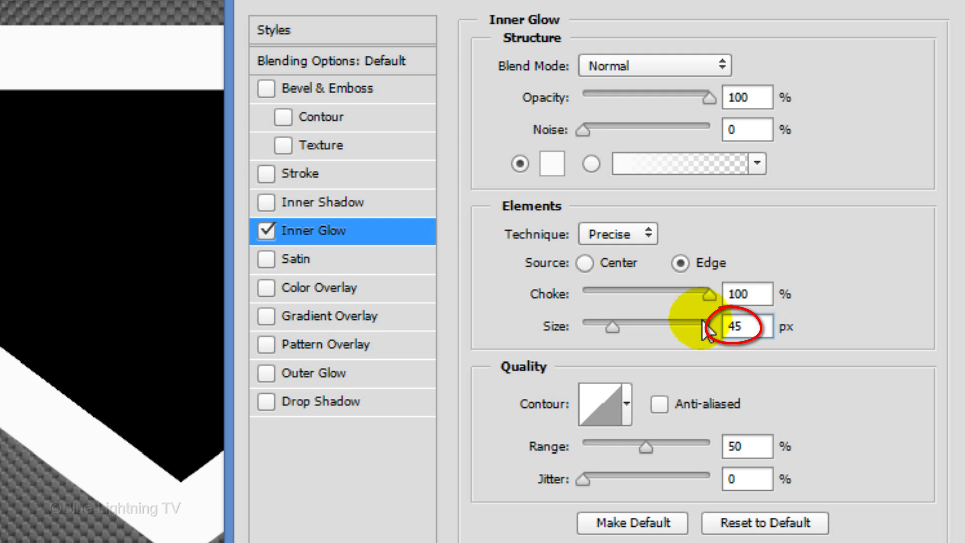
- Add a 12 px Stroke positioned inside the shield's edge and apply the styles
left_click(381, 178)
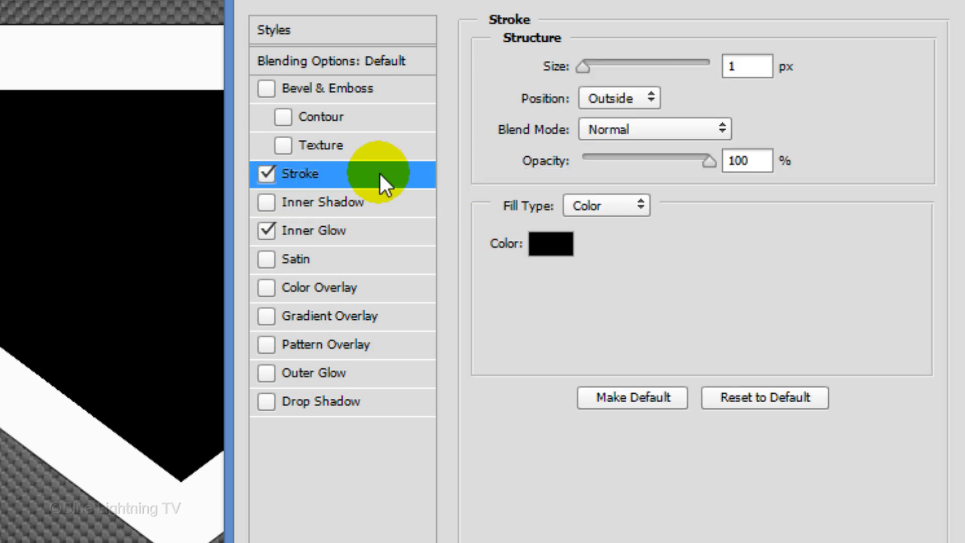
left_click(746, 66)
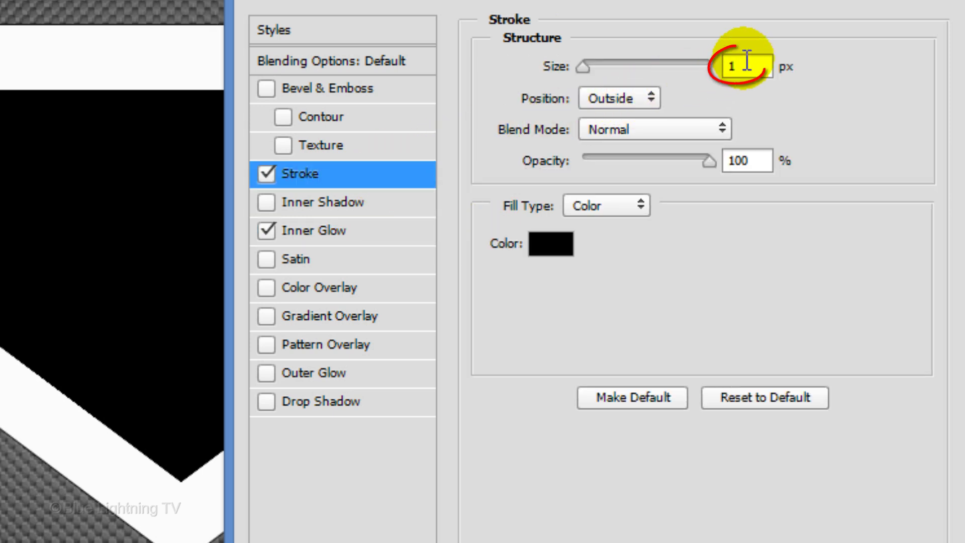
type("12")
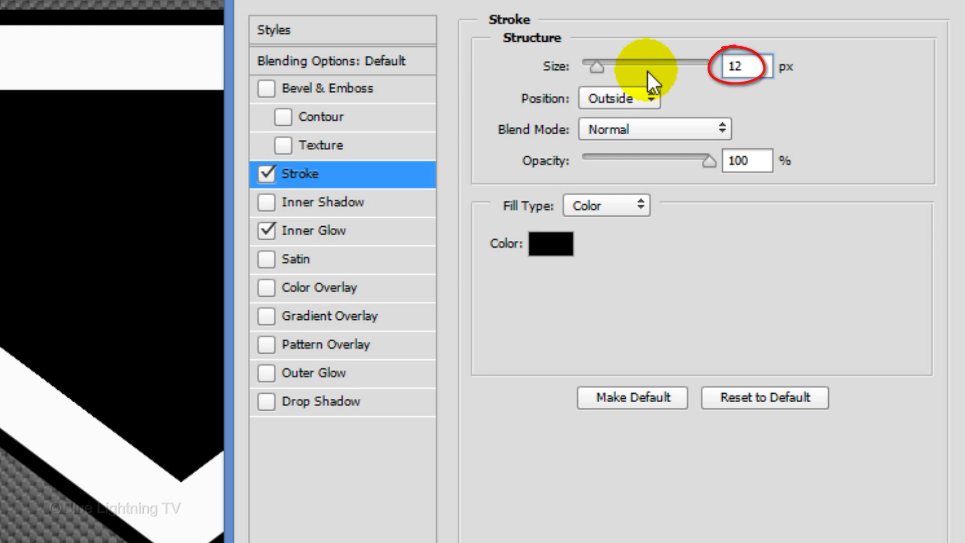
left_click(647, 98)
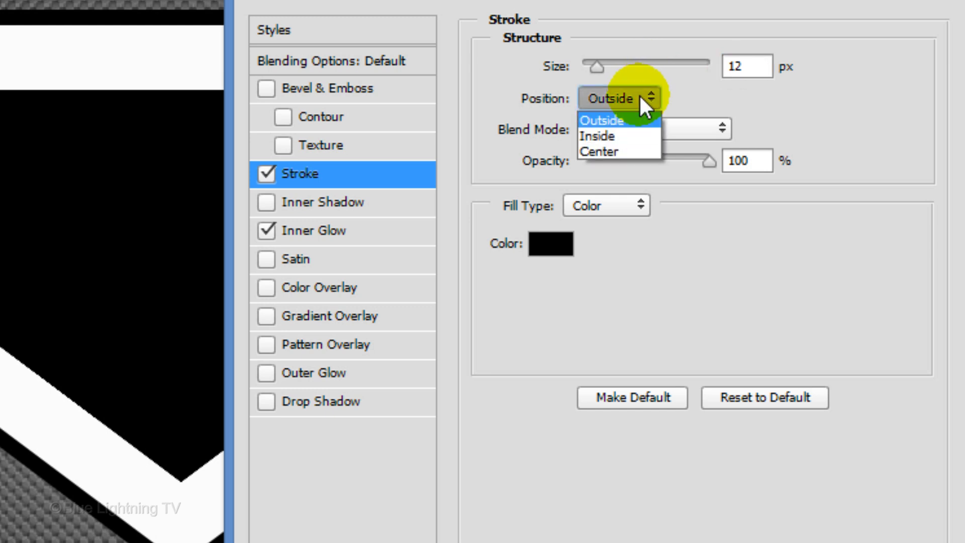
left_click(613, 138)
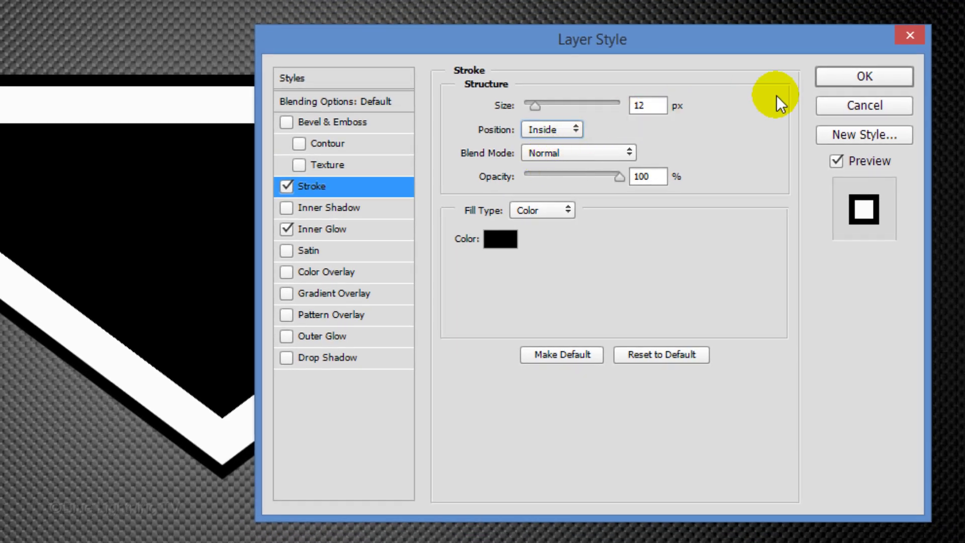
left_click(864, 75)
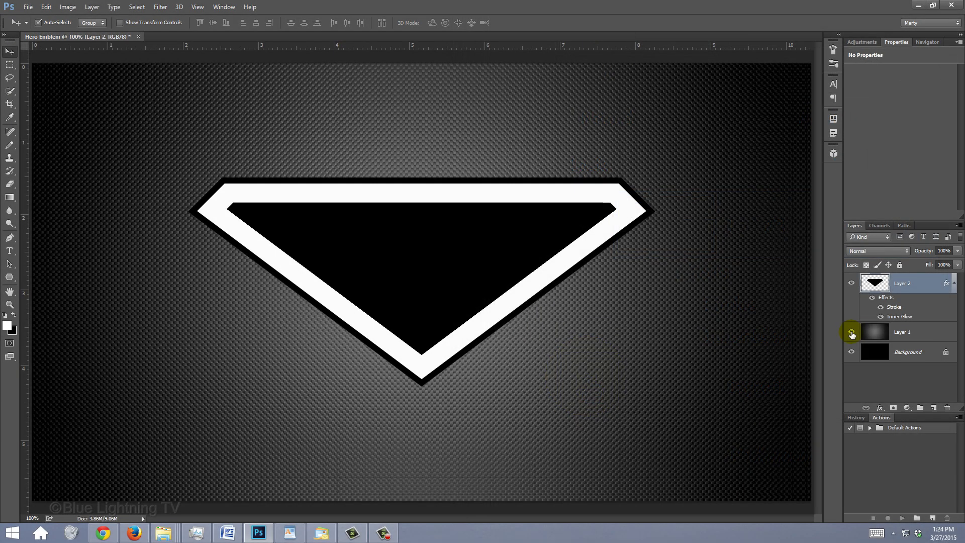
- Hide the carbon-fiber Layer 1 and choose the Horizontal Type Tool
left_click(851, 332)
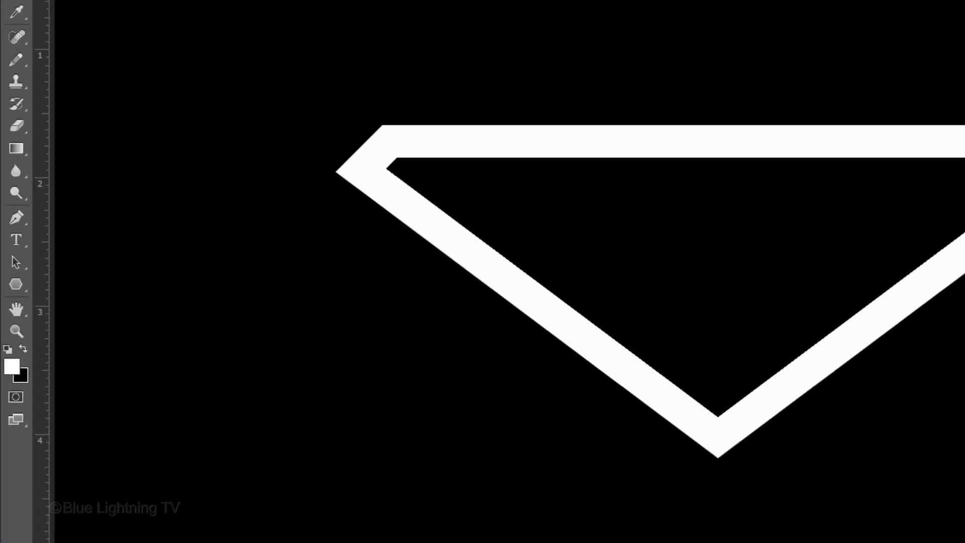
left_click_drag(56, 181, 335, 169)
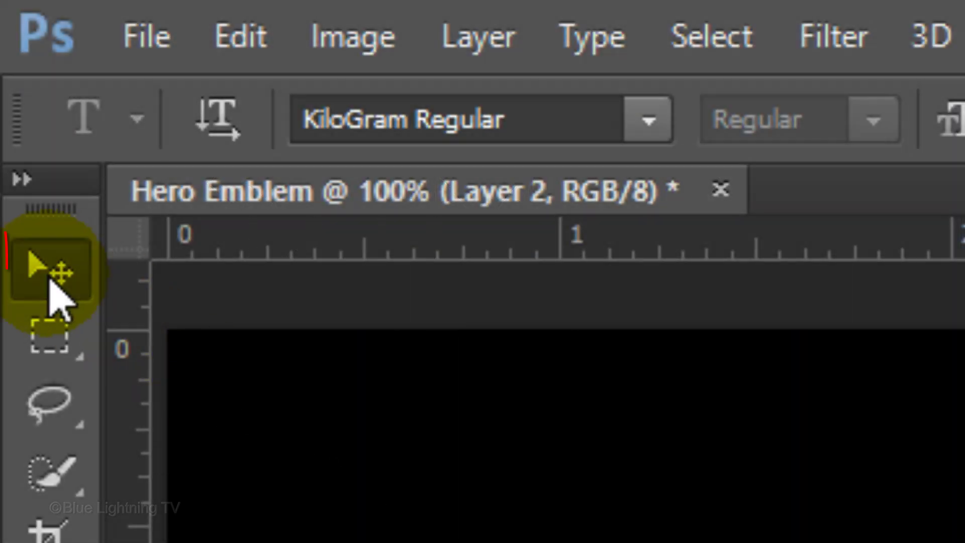
- Scale the M to about 219.59% and place it inside the shield with snapping turned off
left_click(51, 281)
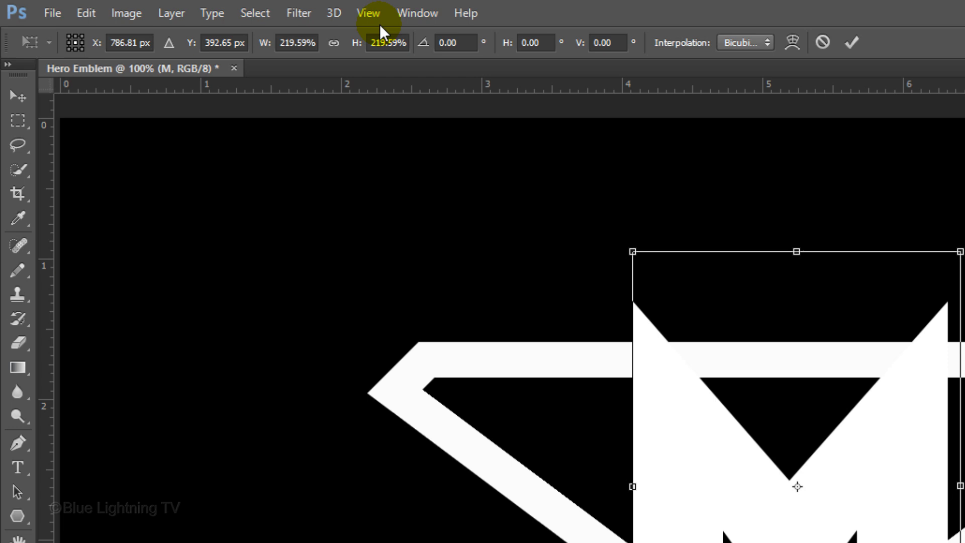
left_click(368, 13)
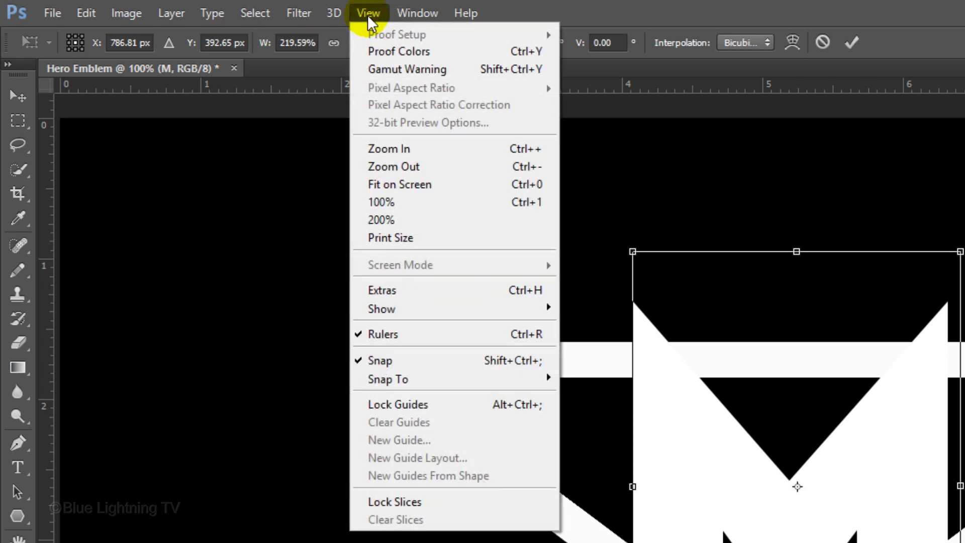
left_click(374, 360)
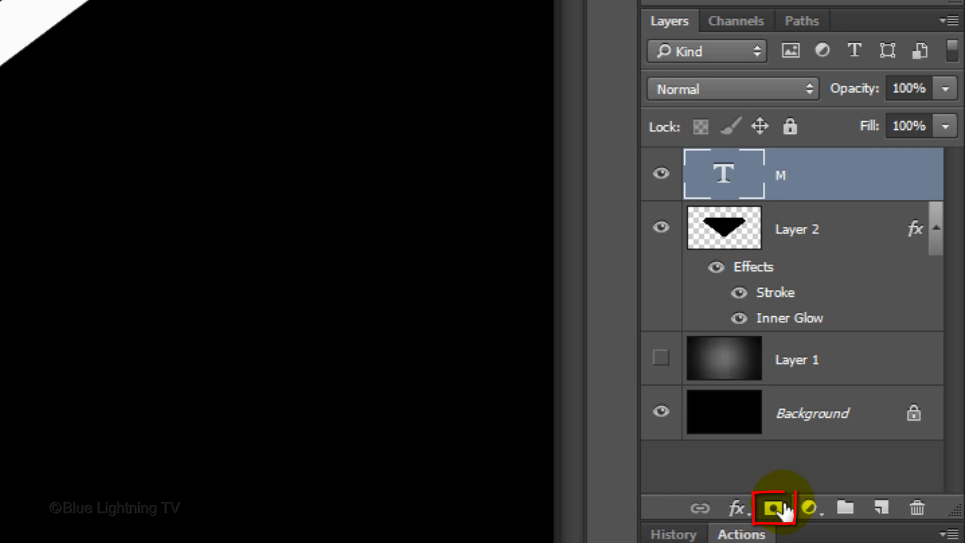
- Add a layer mask to the M and paint black on it with a 70 px, 100% hard pencil
left_click(782, 505)
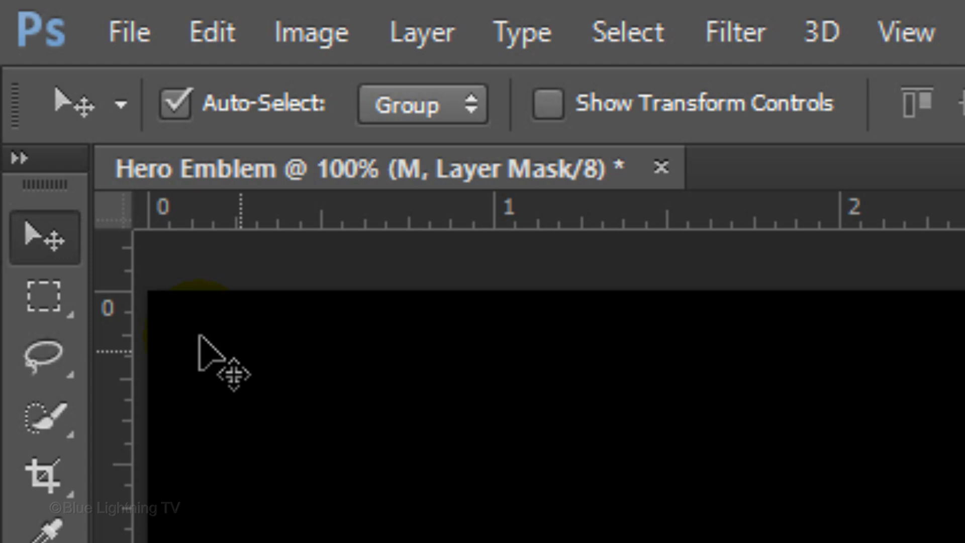
left_click_drag(40, 297, 242, 296)
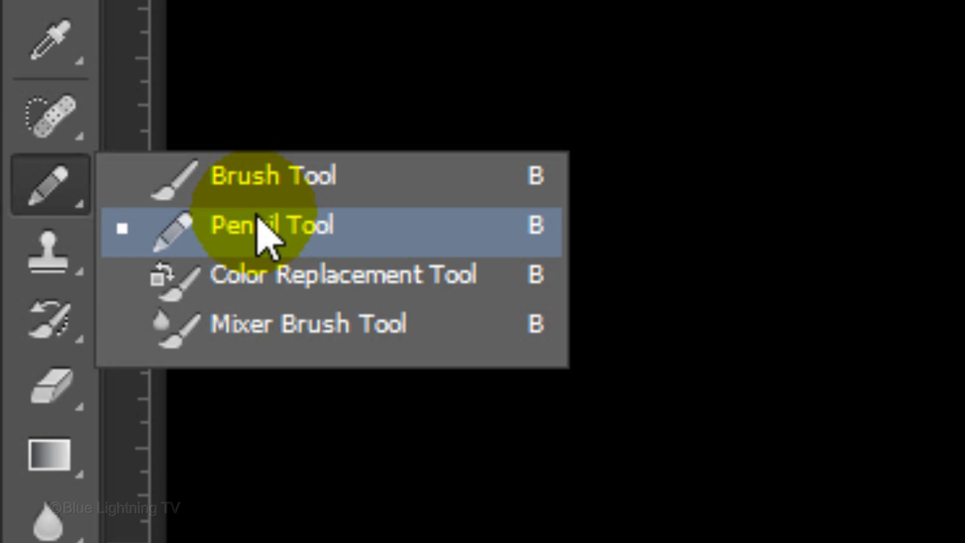
left_click(162, 71)
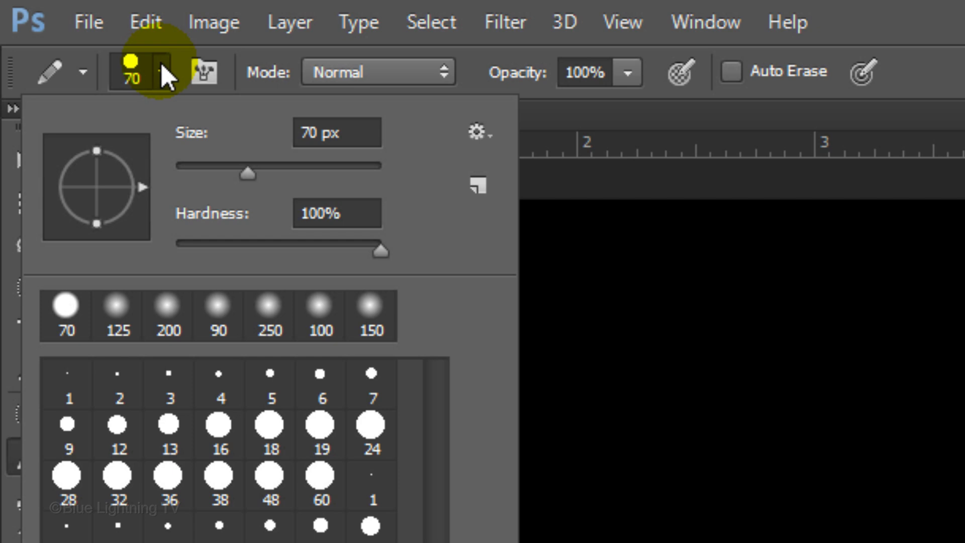
key("Return")
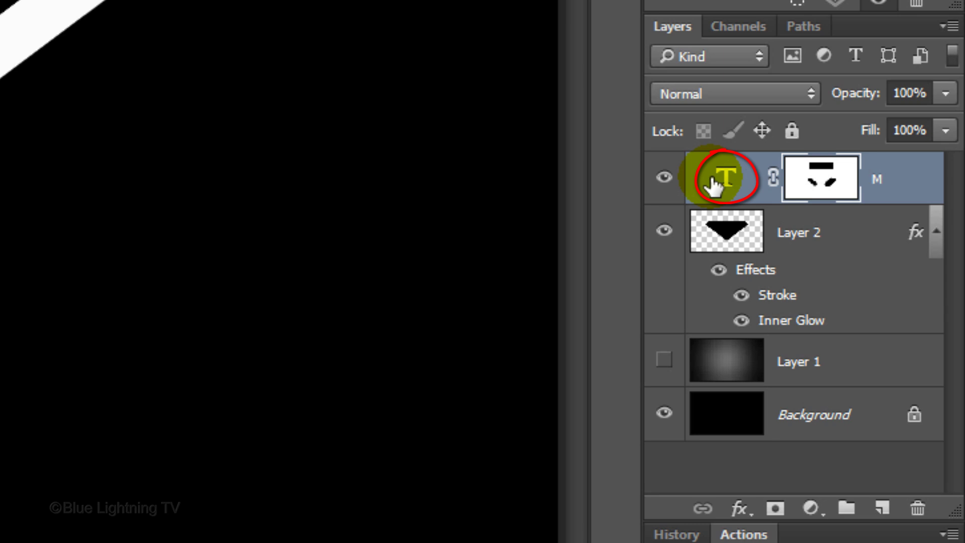
- Load the RGB channel as a selection, fill it black on a new Layer 3, and deselect
left_click(721, 180)
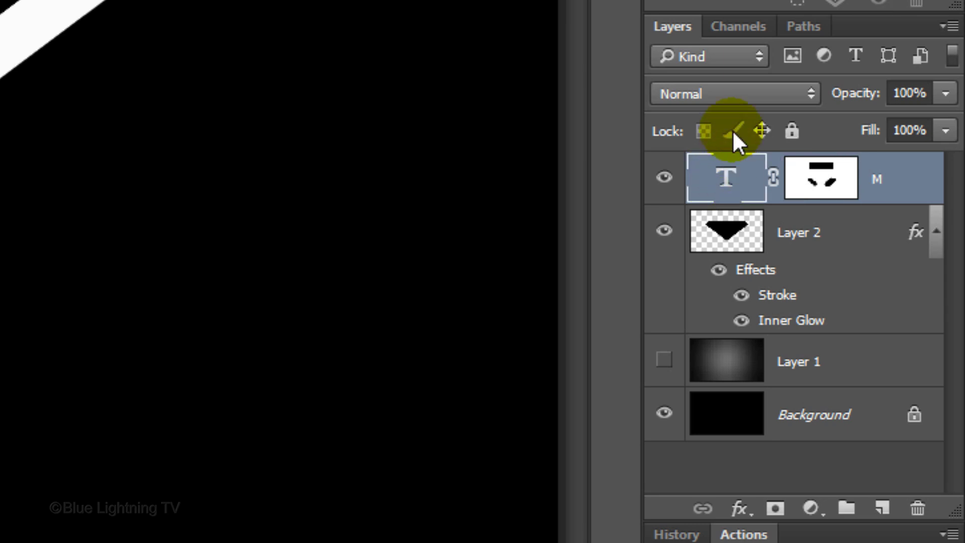
left_click(744, 27)
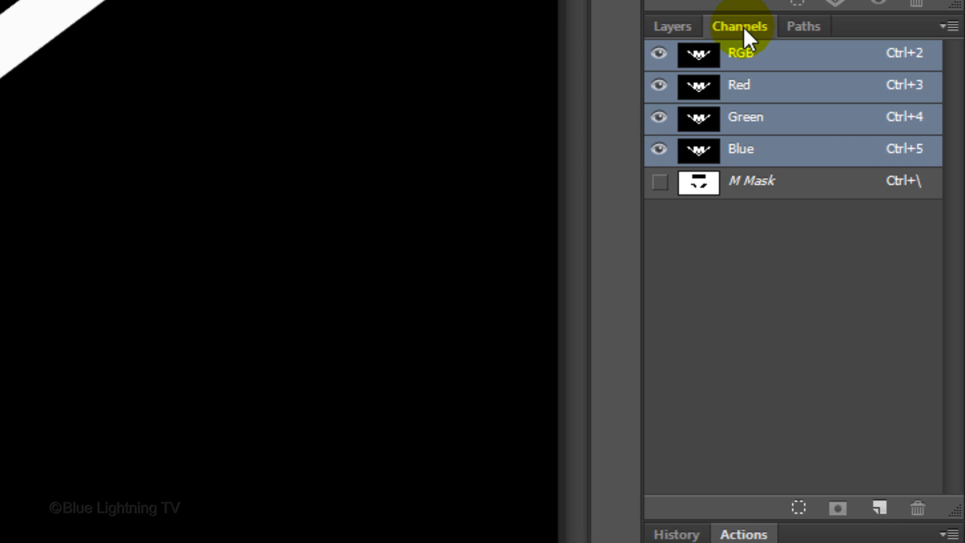
left_click(796, 508)
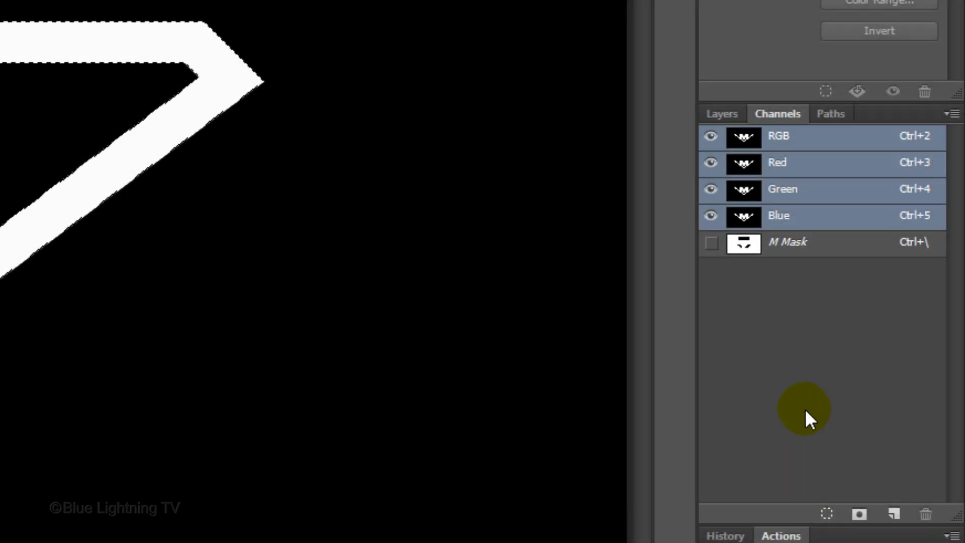
left_click(729, 112)
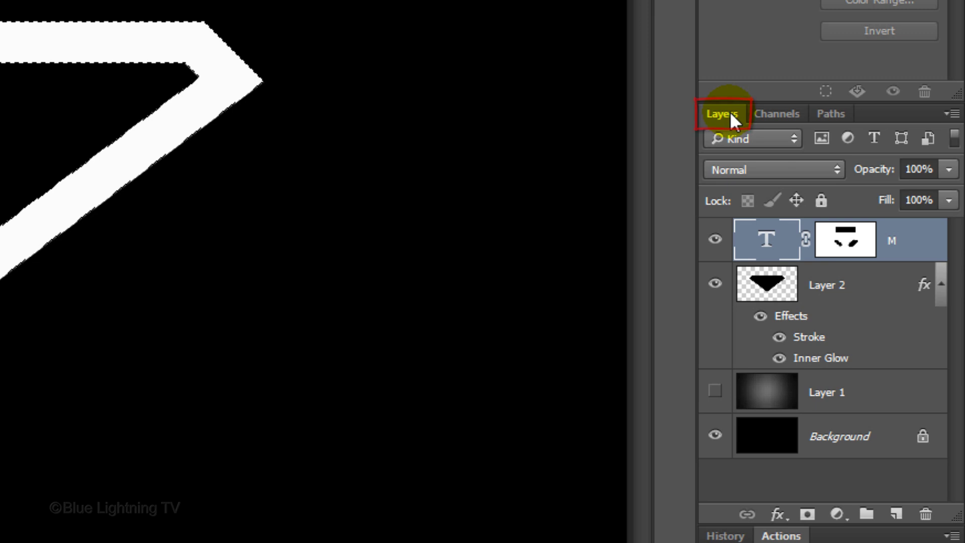
left_click(897, 514)
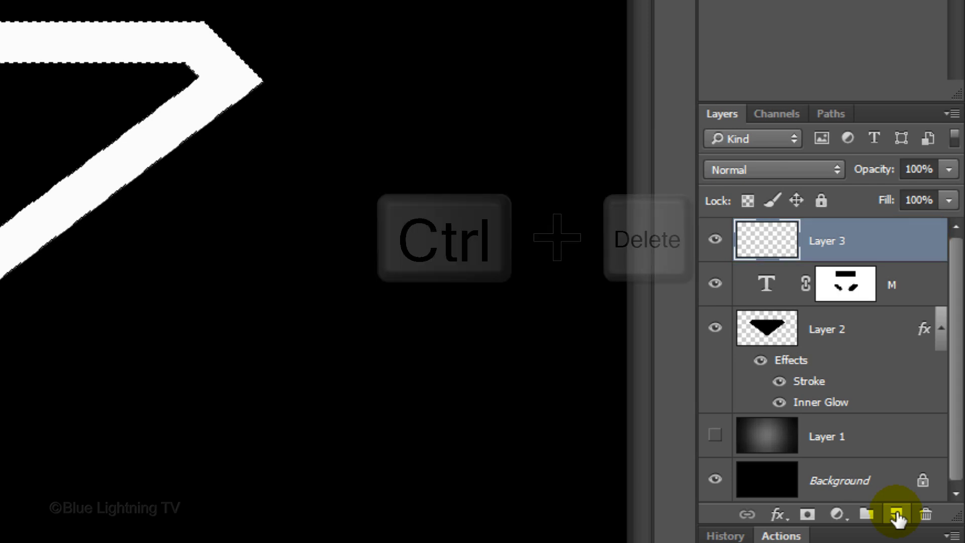
key("ctrl+Delete")
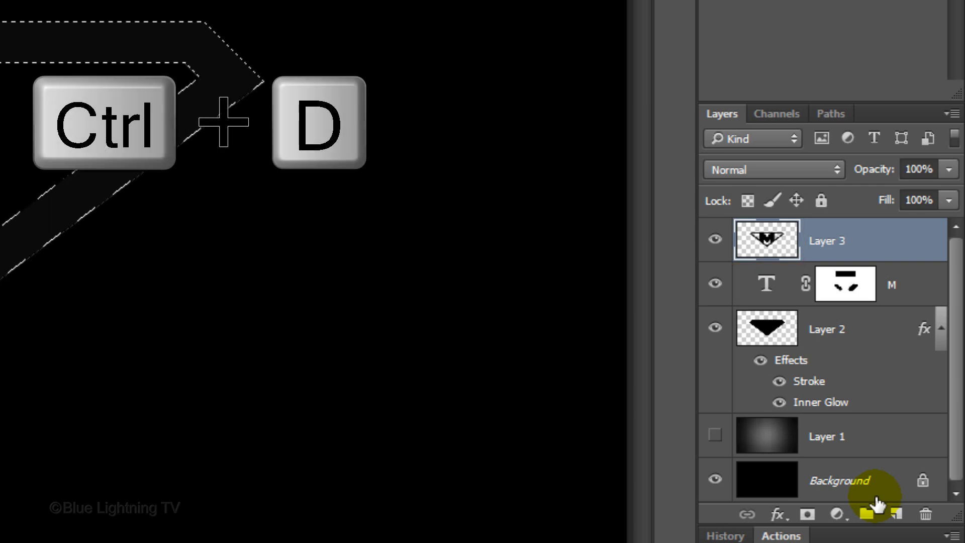
key("ctrl+d")
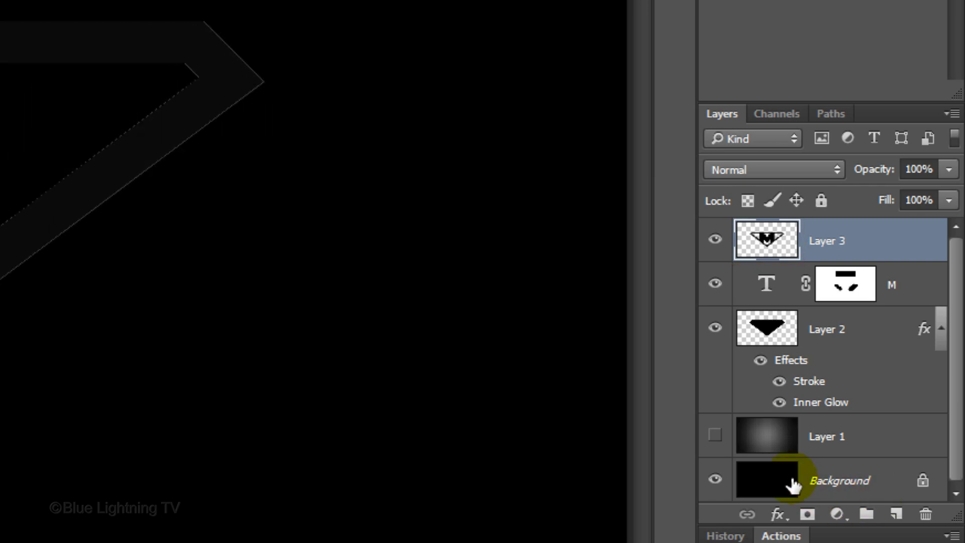
- Make the carbon-fiber Layer 1 visible and hide the M text layer and Layer 2
left_click(715, 435)
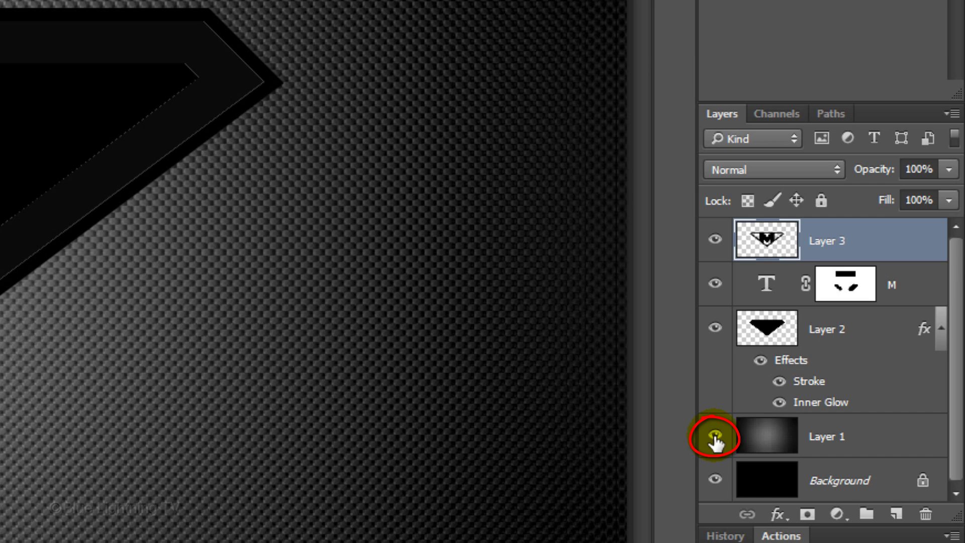
left_click(714, 285)
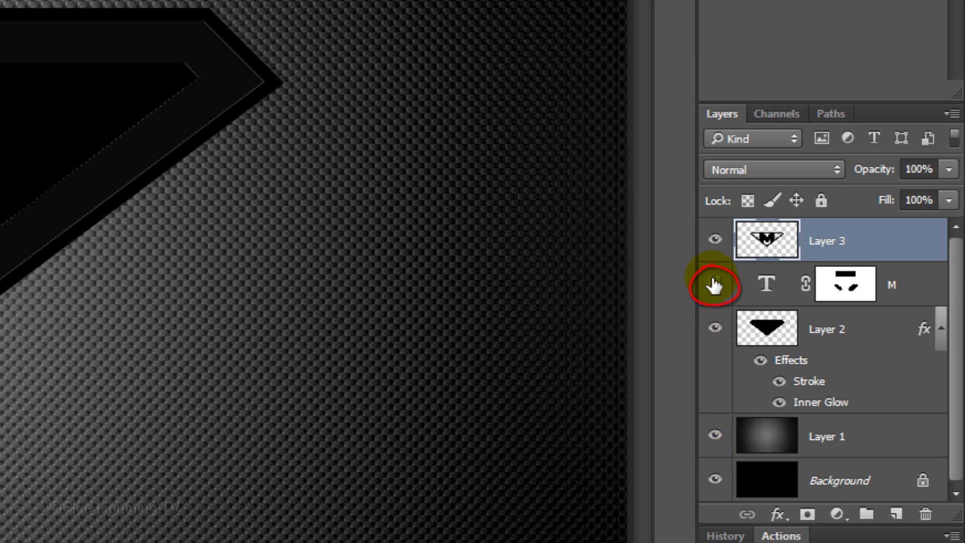
left_click(715, 329)
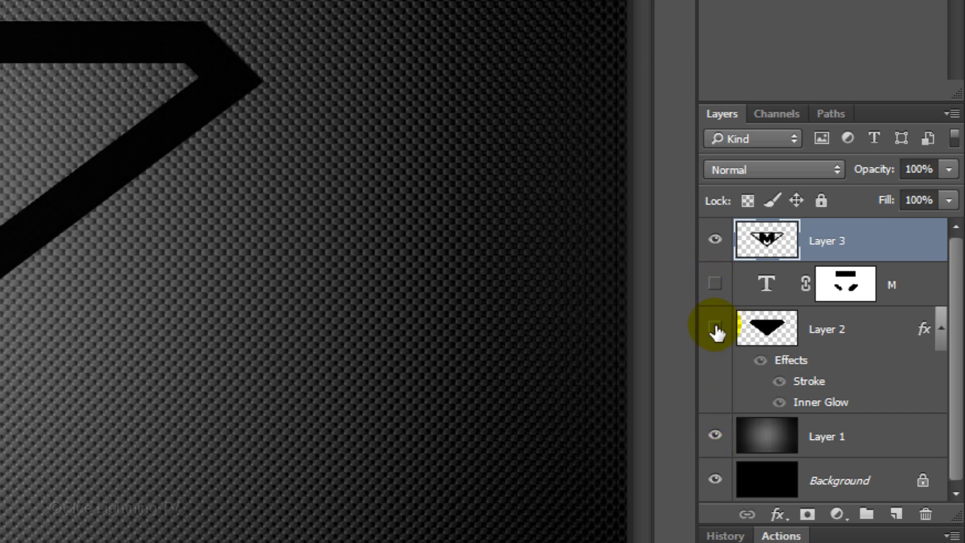